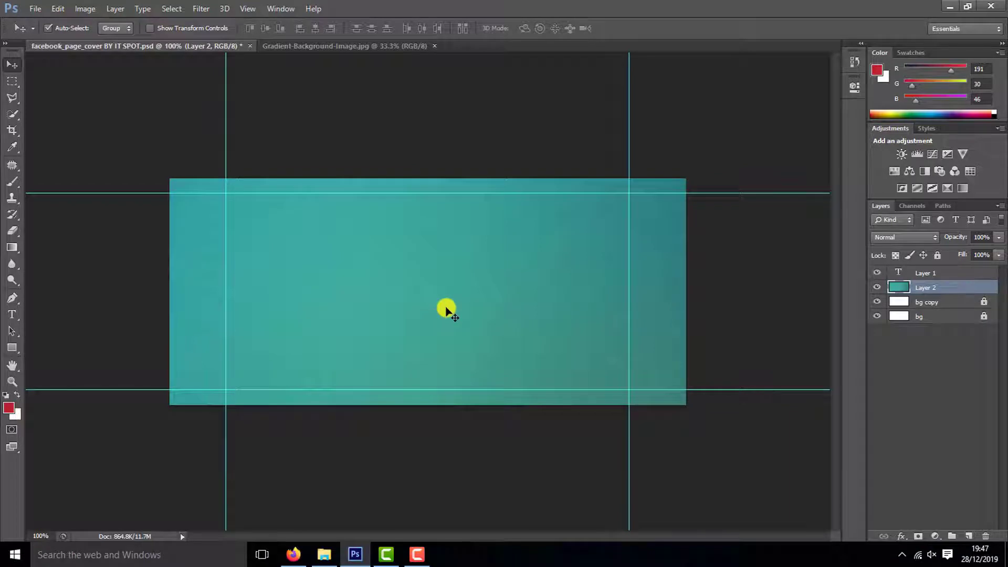
Step: Scale the gradient background layer down to about 33% and position it over the cover canvas
{"action": "key", "text": "ctrl+t"}
{"action": "left_click_drag", "start_coordinate": [447, 308], "coordinate": [522, 286]}
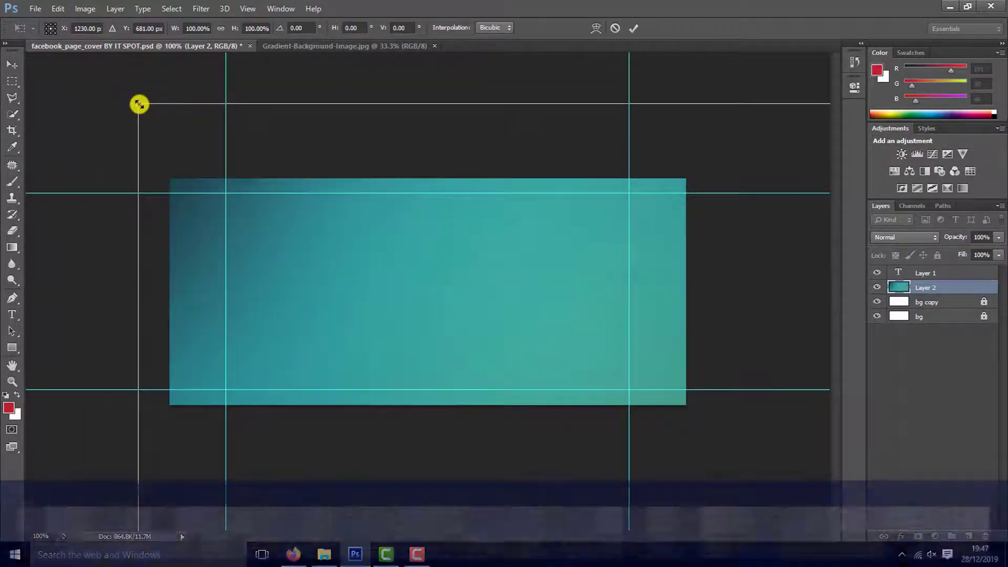
{"action": "left_click_drag", "start_coordinate": [139, 104], "coordinate": [579, 318]}
{"action": "left_click_drag", "start_coordinate": [586, 371], "coordinate": [513, 331]}
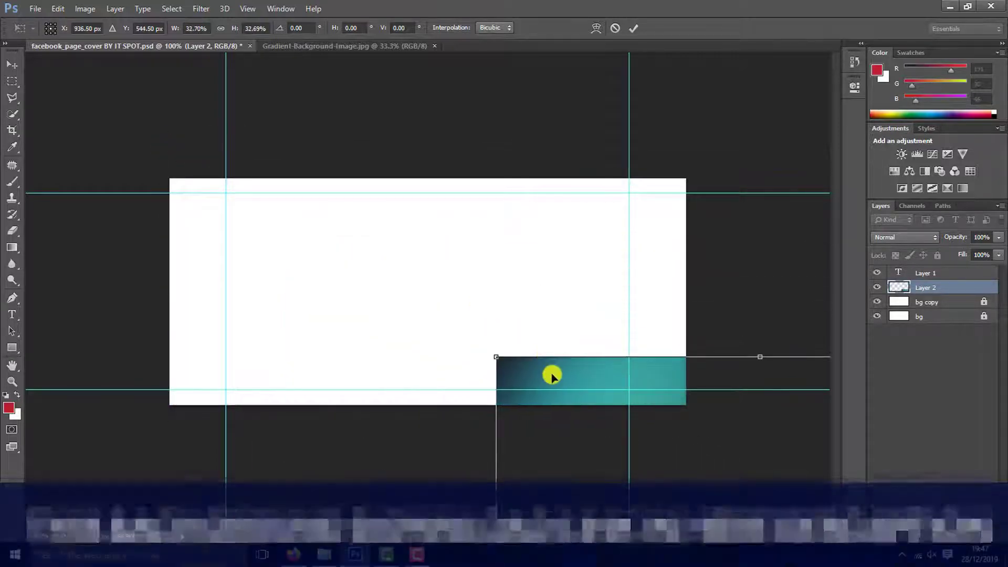
{"action": "left_click_drag", "start_coordinate": [280, 171], "coordinate": [209, 168]}
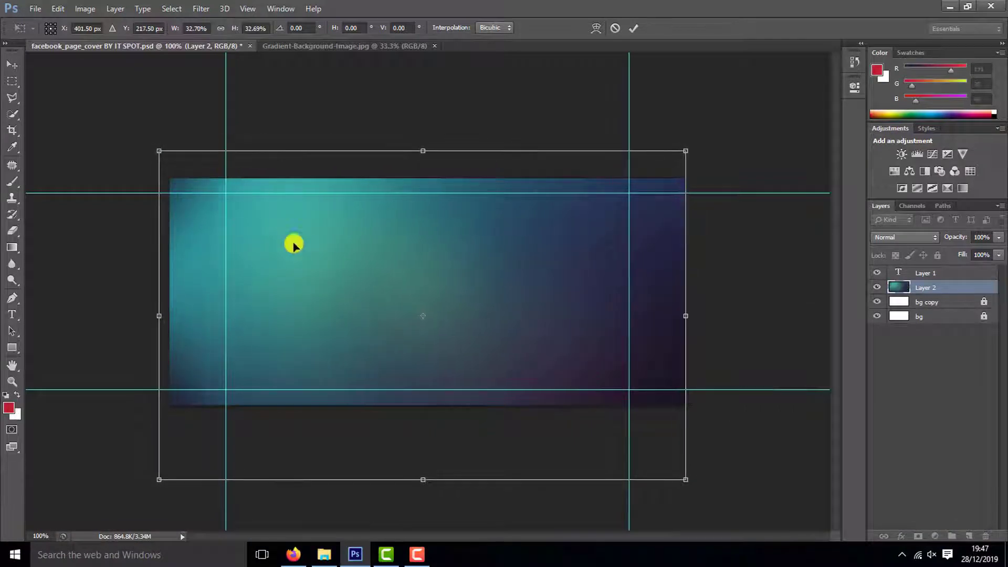
Step: Flip the gradient layer horizontally, enlarge it to about 49% and reposition it to fill the cover canvas
{"action": "right_click", "coordinate": [343, 331]}
{"action": "left_click", "coordinate": [372, 309]}
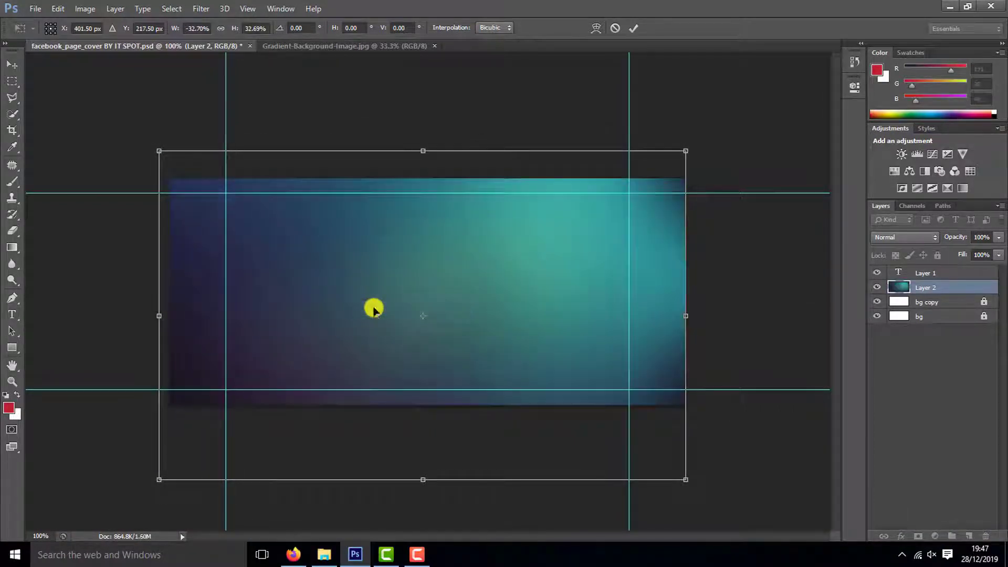
{"action": "left_click_drag", "start_coordinate": [362, 305], "coordinate": [371, 304]}
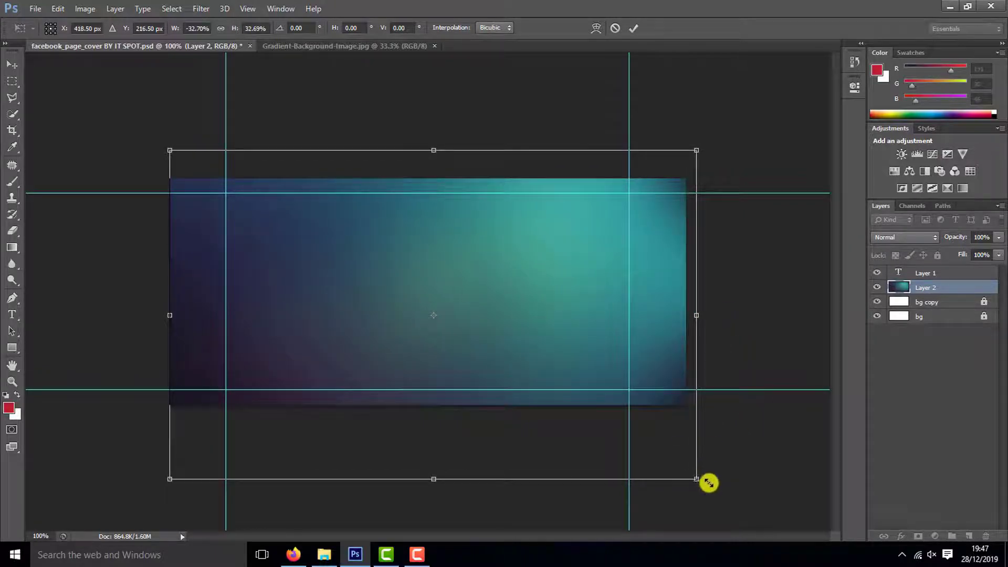
{"action": "left_click_drag", "start_coordinate": [703, 480], "coordinate": [1001, 565]}
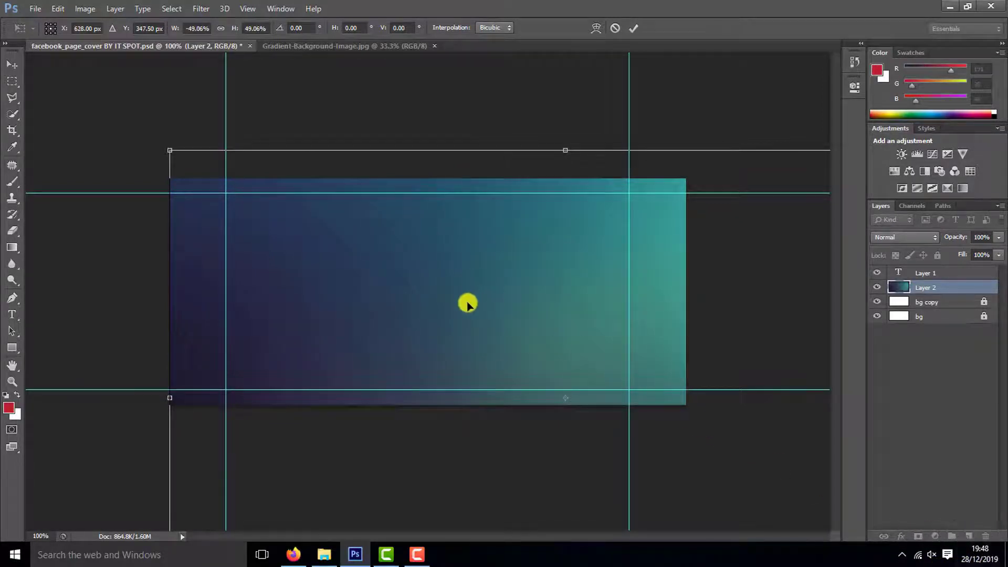
{"action": "left_click_drag", "start_coordinate": [467, 303], "coordinate": [466, 181]}
{"action": "key", "text": "Return"}
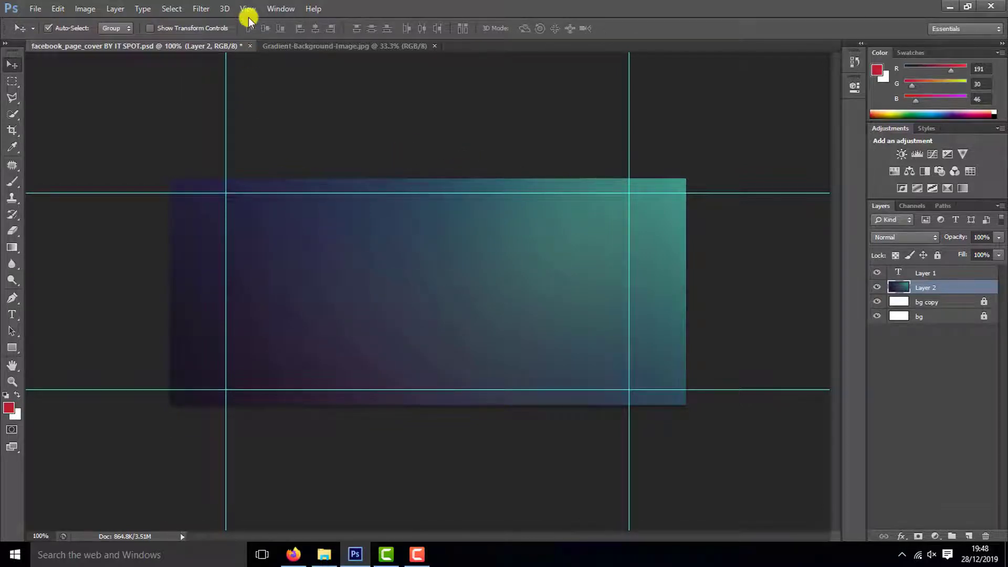
Step: Close the Gradient-Background-Image file and open the Untitled-2 phone logo from the MIX folder
{"action": "left_click", "coordinate": [279, 46]}
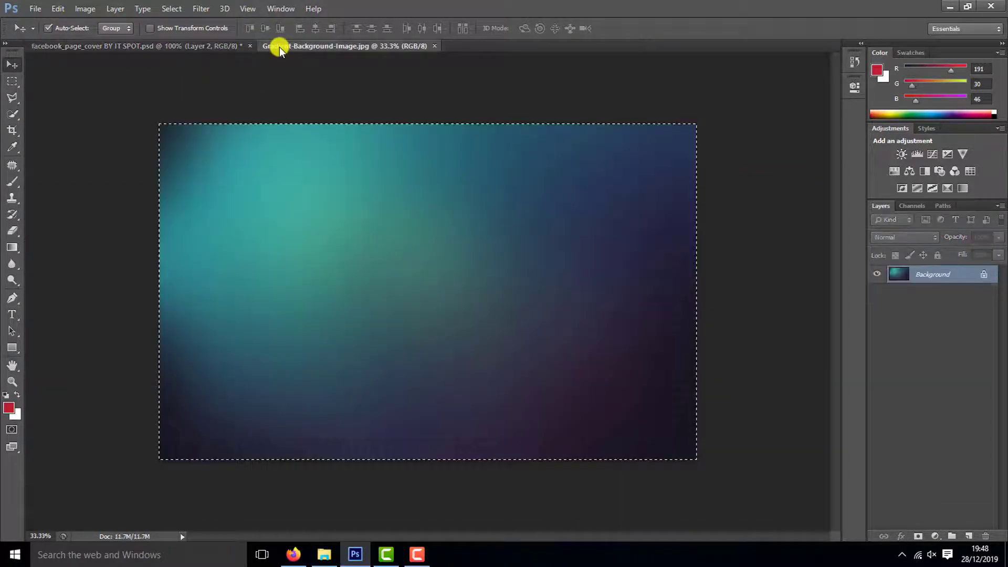
{"action": "left_click", "coordinate": [435, 46]}
{"action": "left_click", "coordinate": [35, 10]}
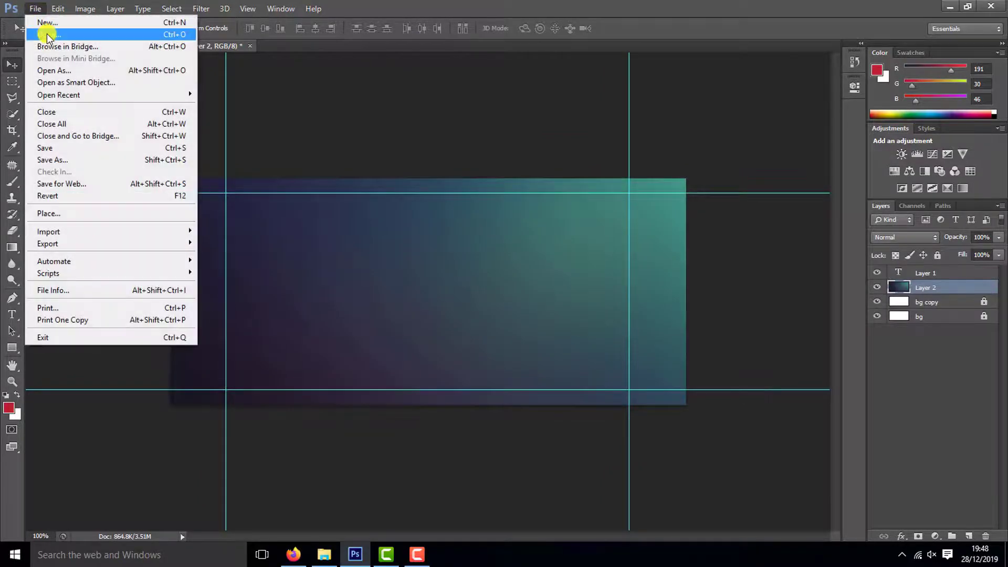
{"action": "left_click", "coordinate": [45, 30]}
{"action": "scroll", "coordinate": [538, 272], "scroll_direction": "down", "scroll_amount": 3}
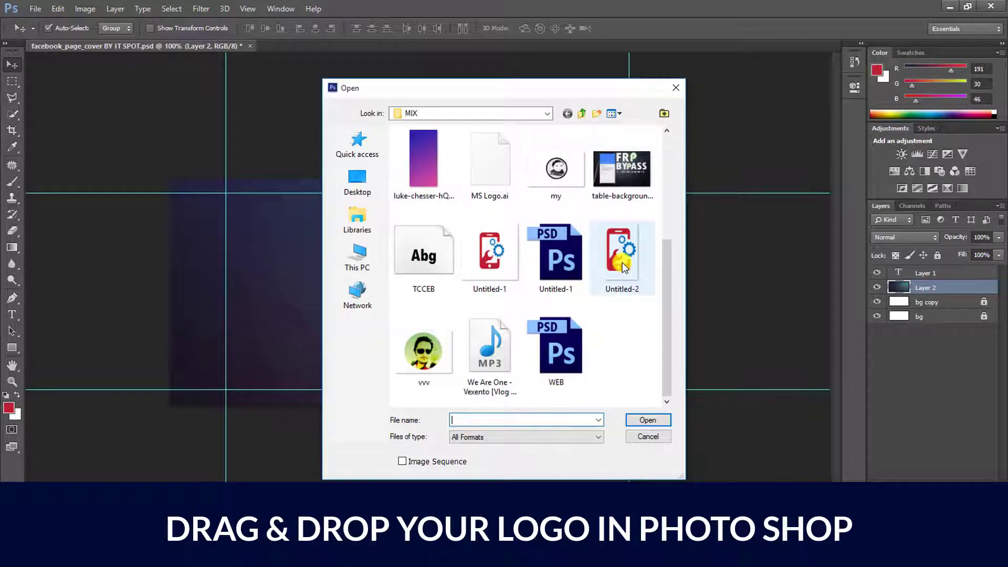
{"action": "double_click", "coordinate": [623, 262]}
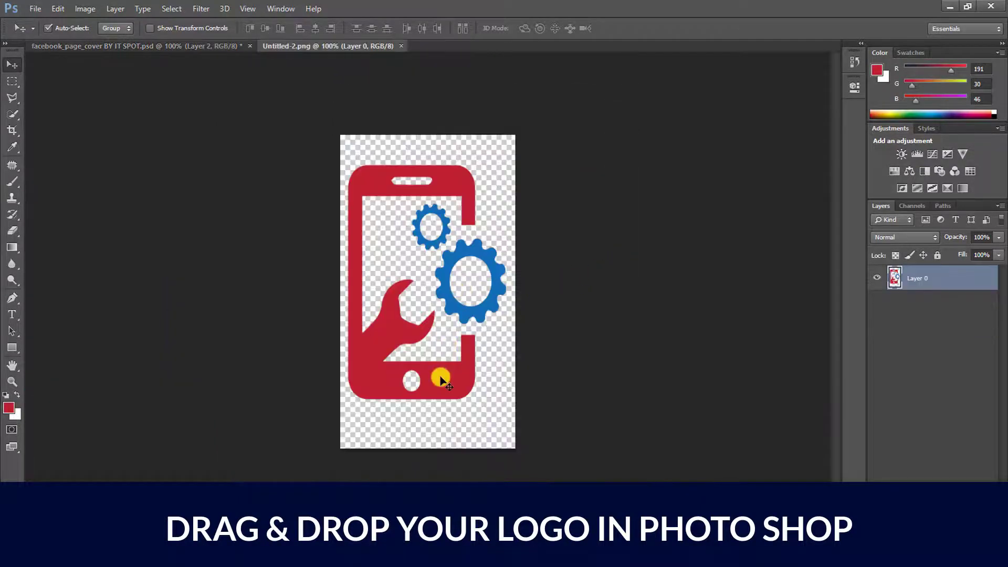
Step: Copy the phone logo into the Facebook cover document and scale it to about 53%
{"action": "left_click_drag", "start_coordinate": [441, 378], "coordinate": [404, 362]}
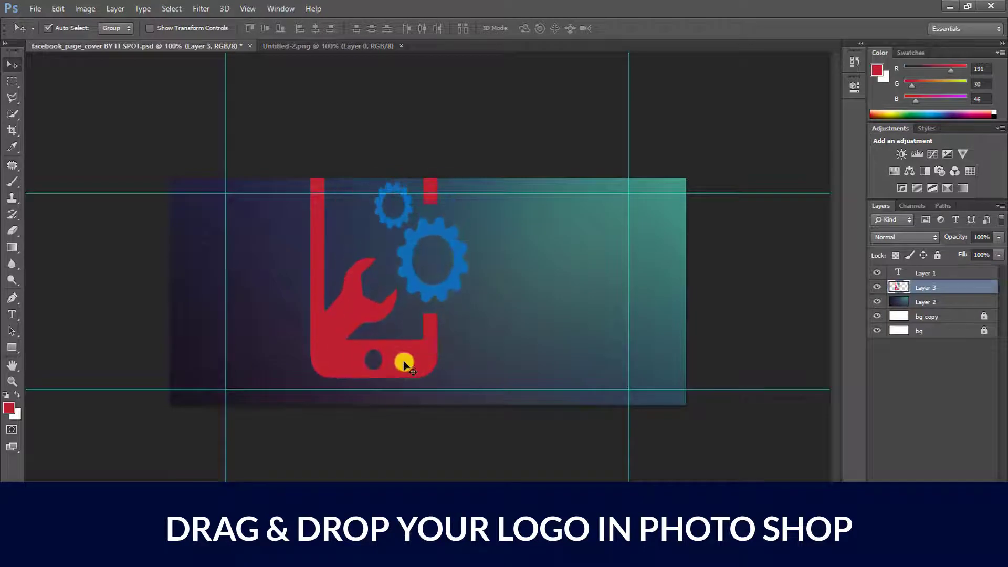
{"action": "key", "text": "ctrl+t"}
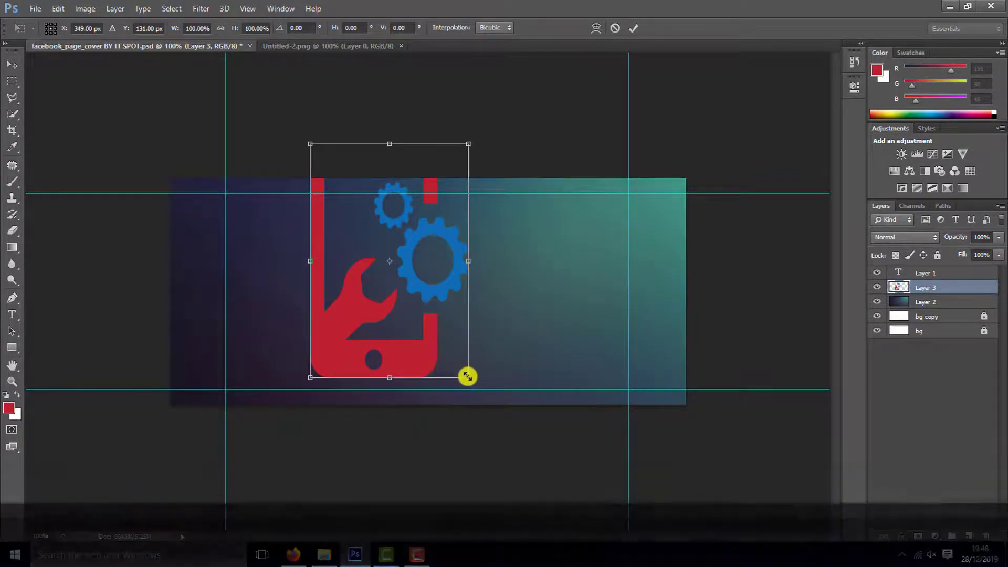
{"action": "left_click_drag", "start_coordinate": [468, 378], "coordinate": [383, 334]}
Step: Flip the phone logo horizontally, shift it slightly to the left and apply the transformation
{"action": "right_click", "coordinate": [383, 337]}
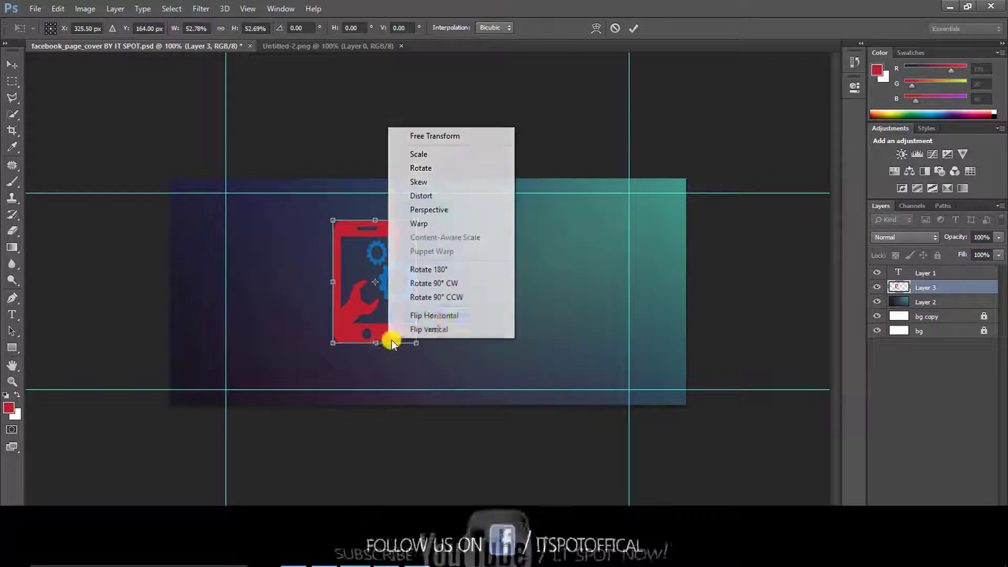
{"action": "left_click", "coordinate": [428, 316]}
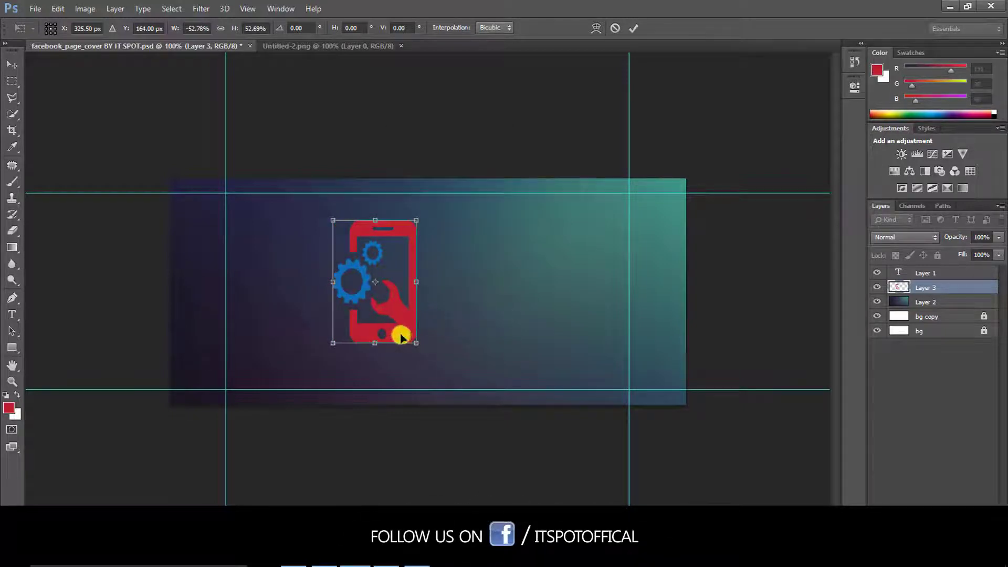
{"action": "left_click_drag", "start_coordinate": [401, 338], "coordinate": [389, 337]}
{"action": "left_click", "coordinate": [11, 64]}
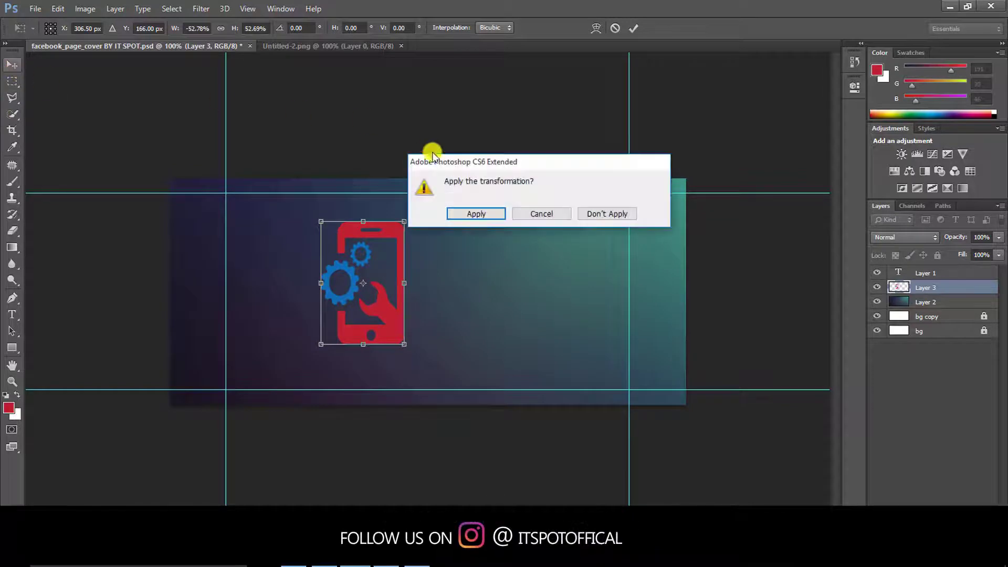
{"action": "left_click", "coordinate": [461, 218]}
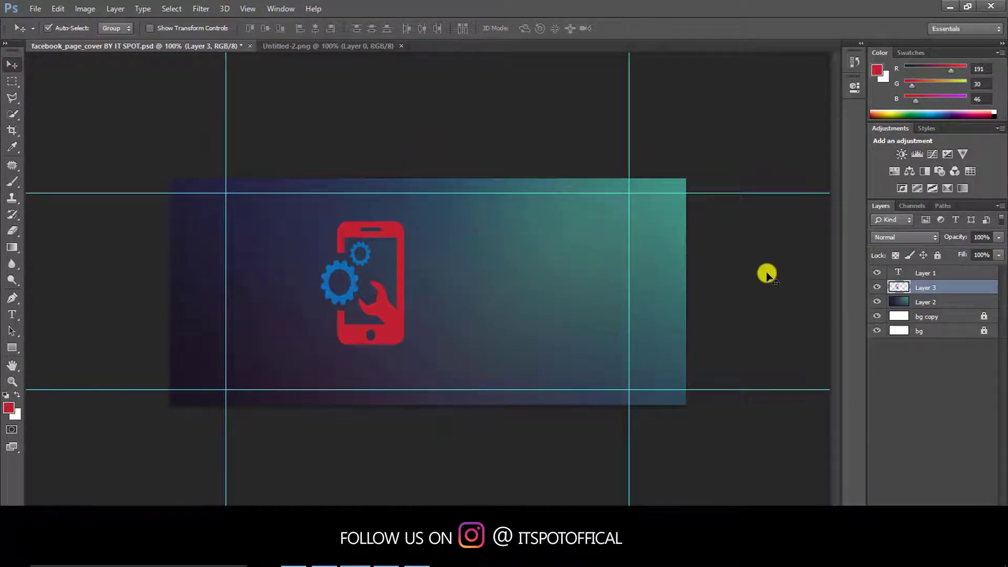
Step: Apply a white Color Overlay layer style to the phone logo layer
{"action": "double_click", "coordinate": [982, 287]}
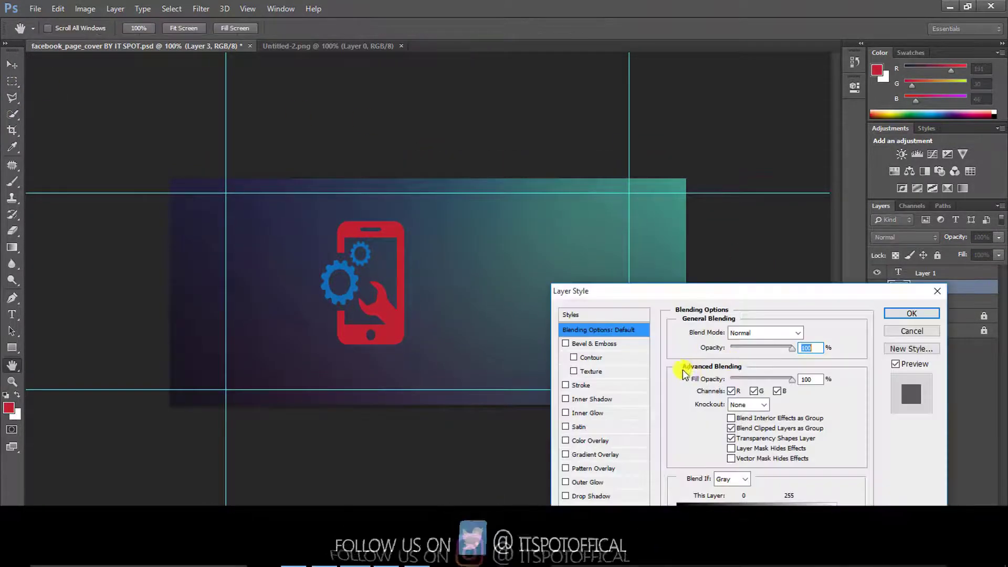
{"action": "left_click", "coordinate": [611, 441]}
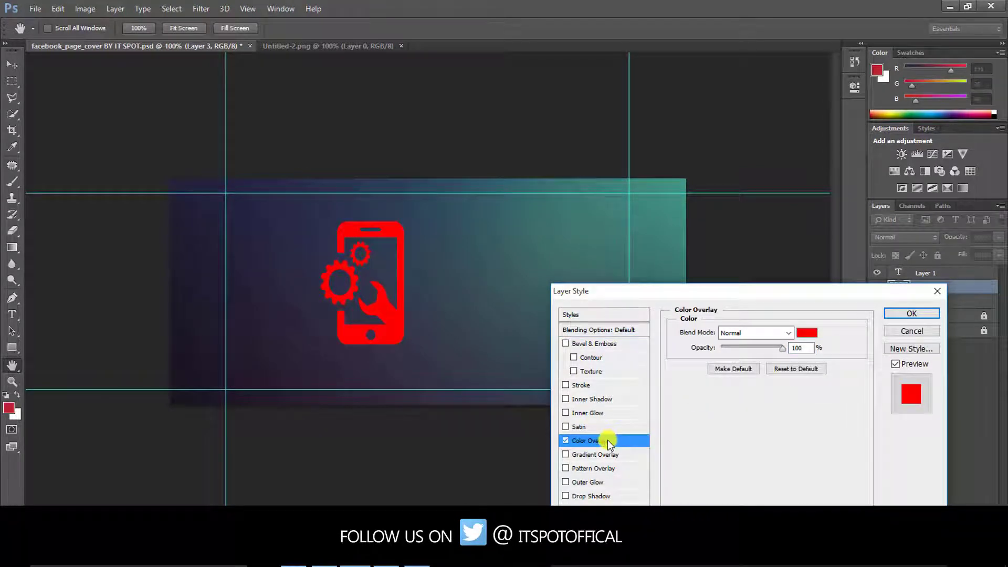
{"action": "left_click", "coordinate": [807, 332]}
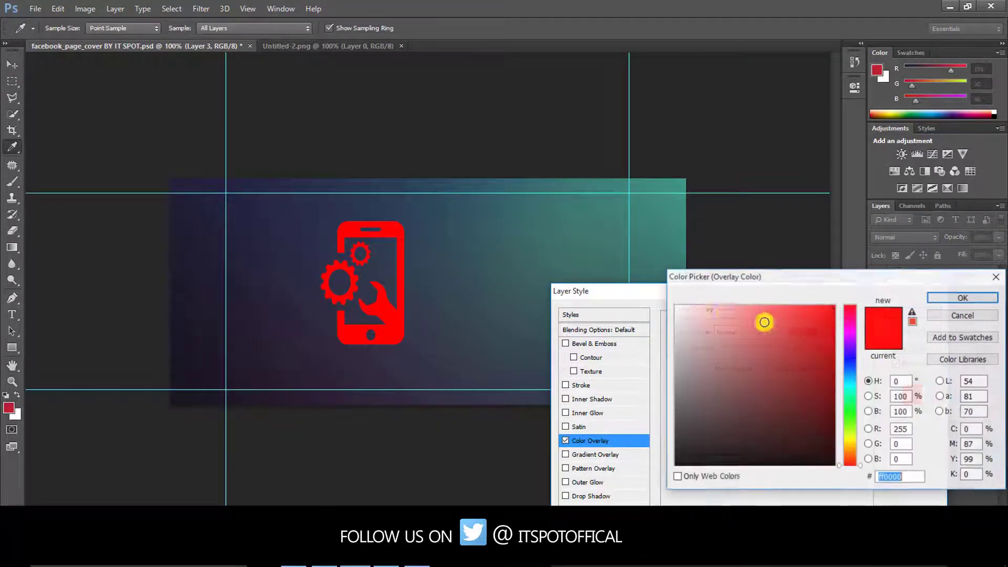
{"action": "left_click", "coordinate": [675, 306]}
{"action": "left_click", "coordinate": [963, 297]}
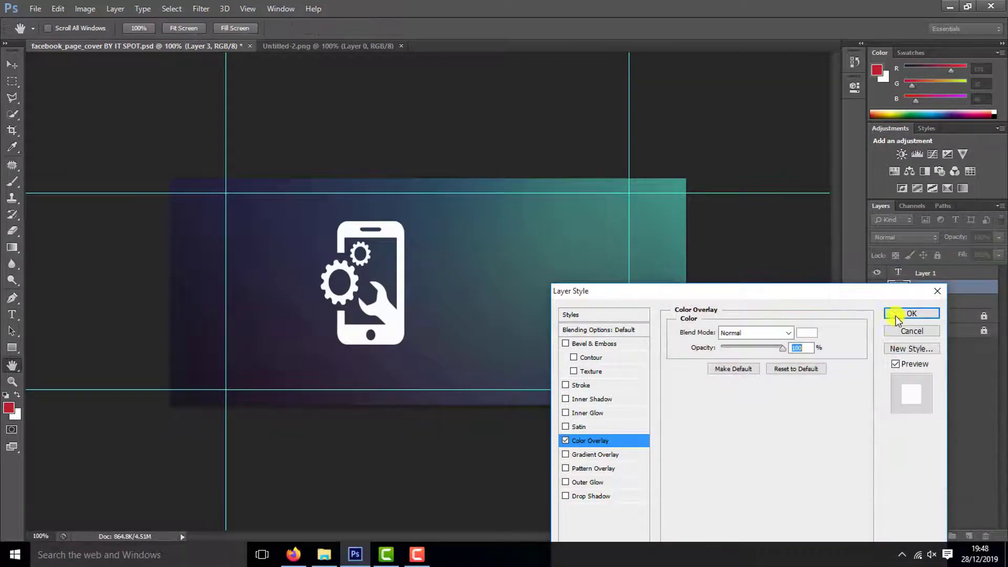
{"action": "left_click", "coordinate": [913, 315]}
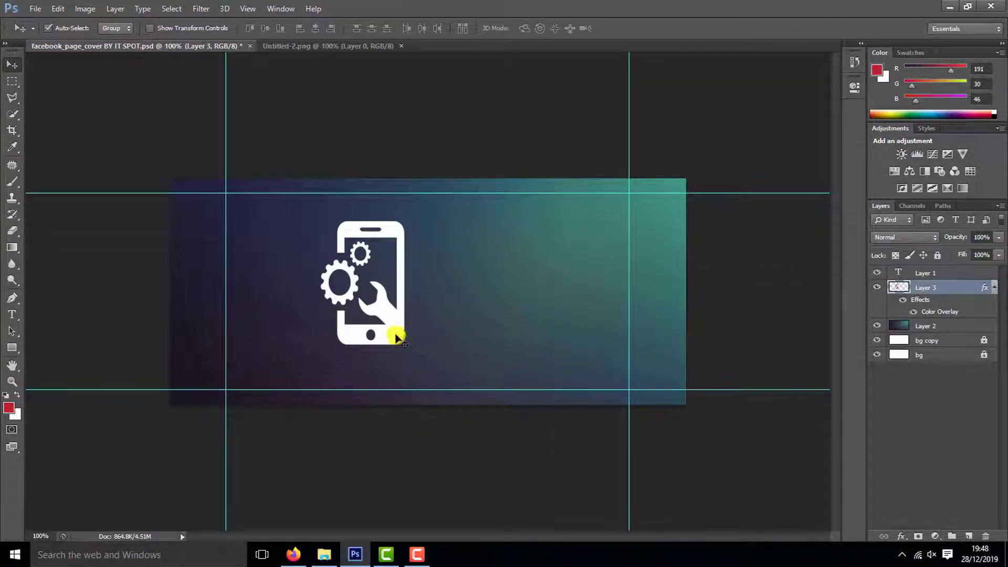
Step: Nudge the white phone logo a little to the left and slightly down on the cover
{"action": "key", "text": "Left"}
{"action": "key", "text": "Left"}
{"action": "key", "text": "Left"}
{"action": "key", "text": "Left"}
{"action": "key", "text": "Left"}
{"action": "key", "text": "Left"}
{"action": "key", "text": "Left"}
{"action": "key", "text": "Left"}
{"action": "key", "text": "Left"}
{"action": "key", "text": "Down"}
{"action": "key", "text": "Down"}
{"action": "key", "text": "Down"}
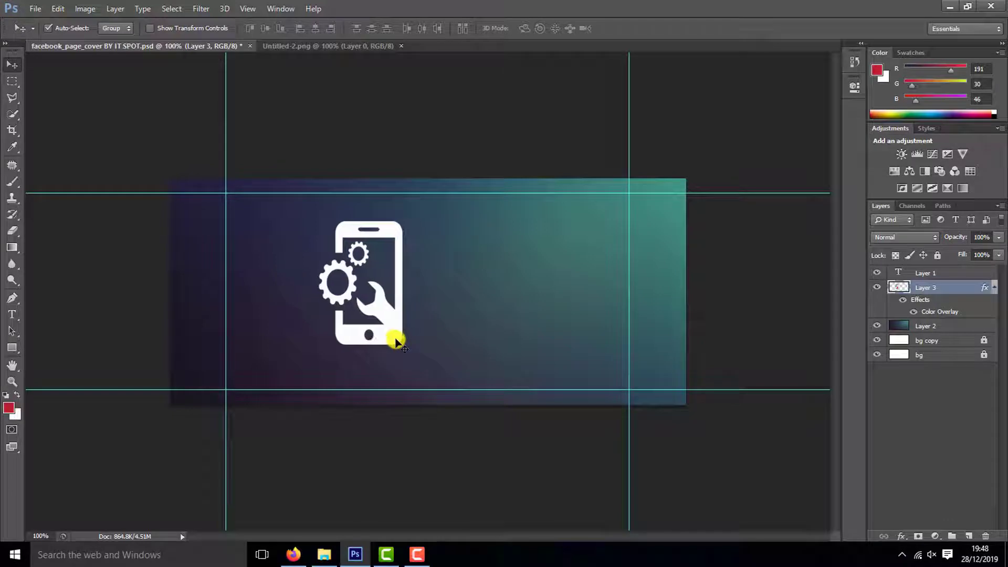
{"action": "key", "text": "Left"}
{"action": "key", "text": "Left"}
{"action": "key", "text": "Left"}
{"action": "key", "text": "Left"}
{"action": "key", "text": "Left"}
{"action": "key", "text": "Left"}
{"action": "key", "text": "Left"}
{"action": "key", "text": "Left"}
{"action": "key", "text": "Left"}
{"action": "key", "text": "Left"}
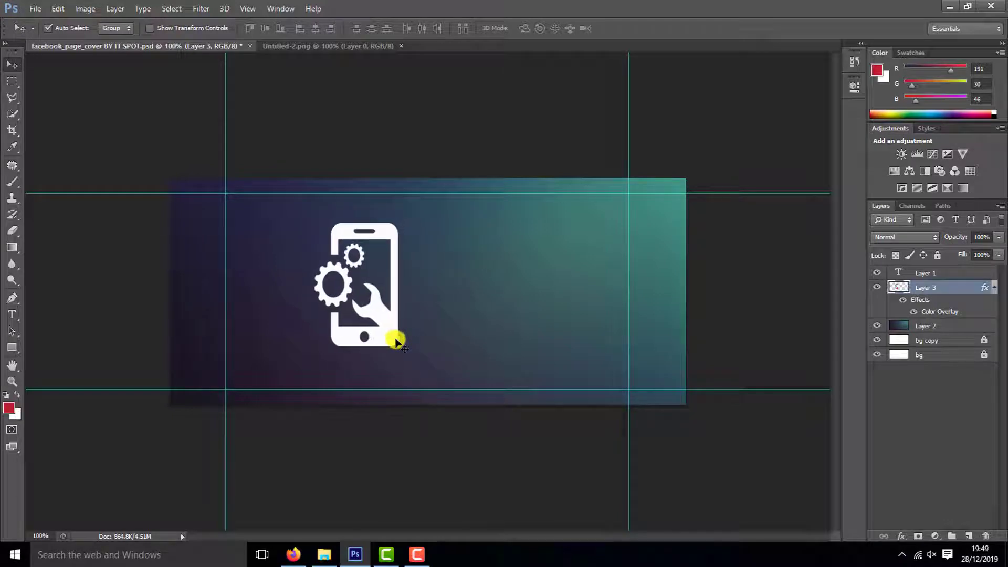
{"action": "key", "text": "Left"}
{"action": "key", "text": "Left"}
{"action": "key", "text": "Left"}
{"action": "key", "text": "Left"}
{"action": "key", "text": "Left"}
{"action": "key", "text": "Left"}
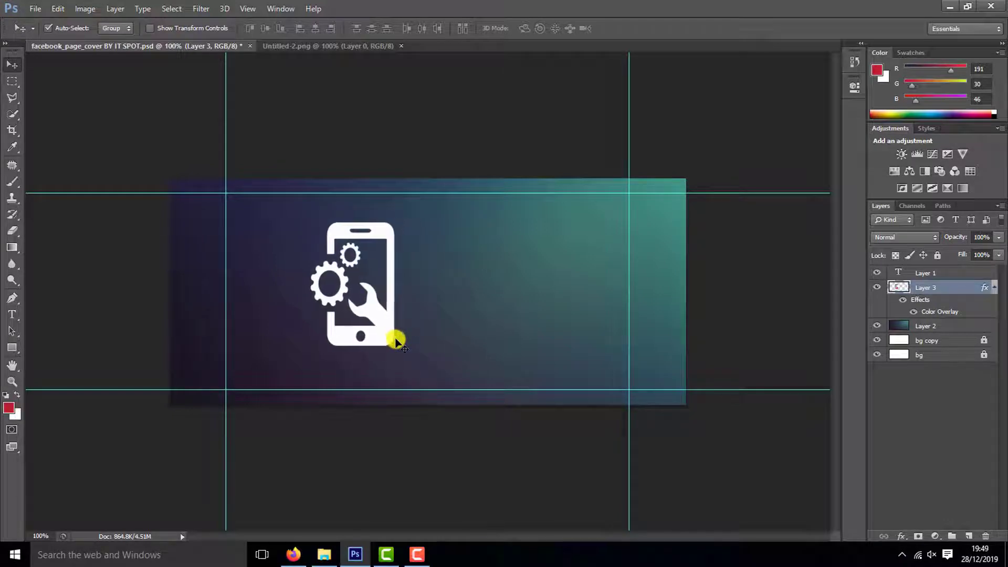
{"action": "key", "text": "Left"}
{"action": "key", "text": "Left"}
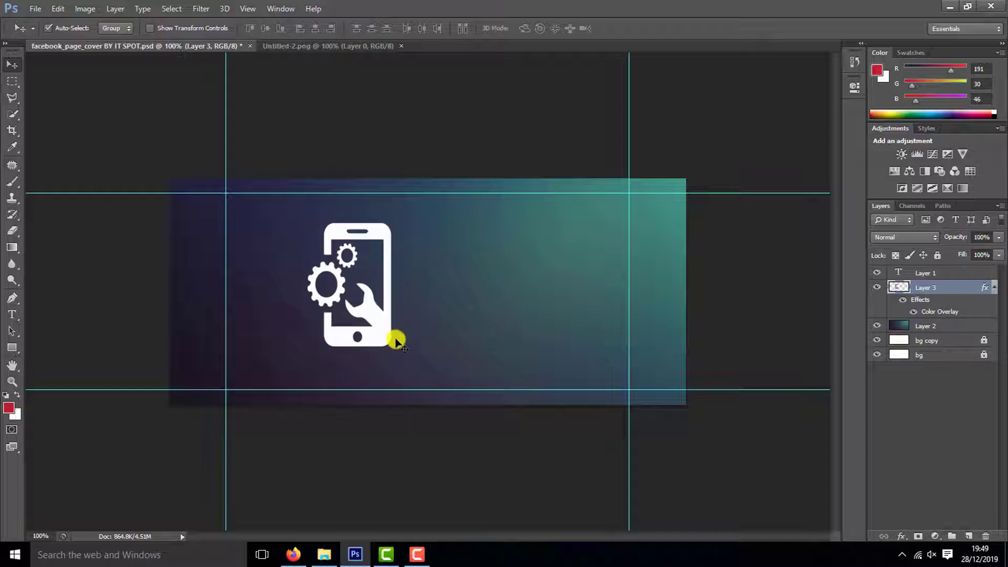
{"action": "key", "text": "Left"}
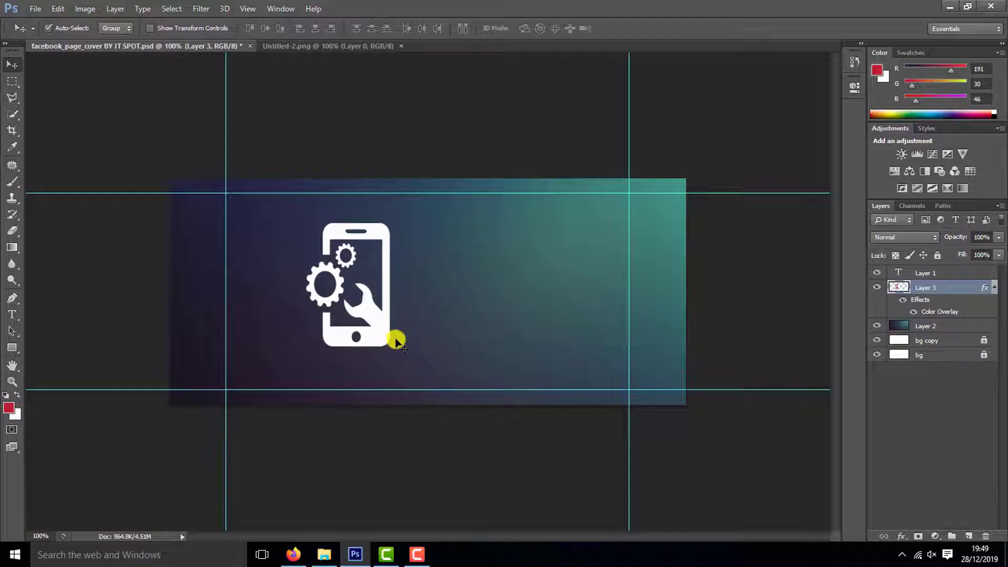
{"action": "key", "text": "Left"}
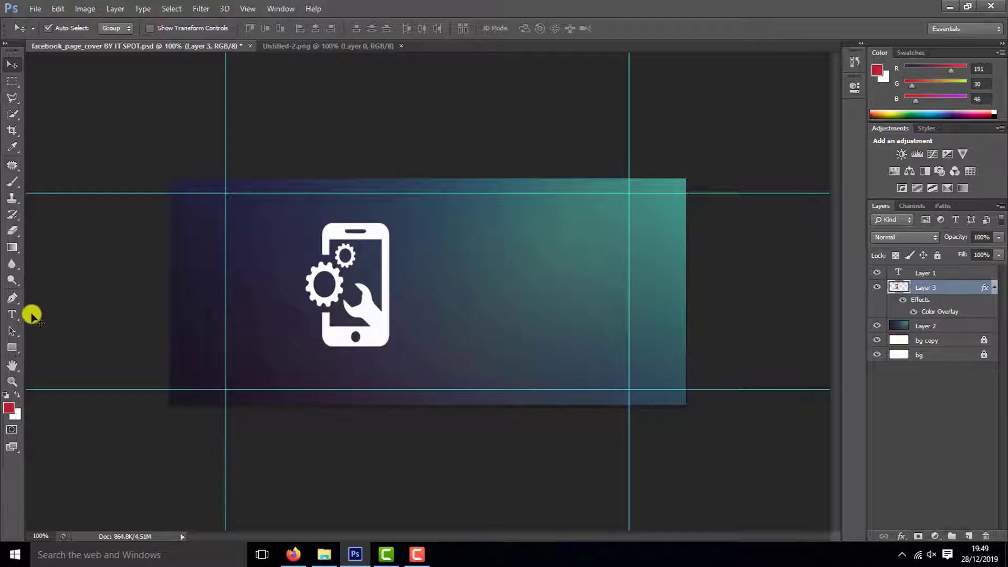
Step: Add the text "MOBILE" just right of the phone logo with the text color set to white (ffffff)
{"action": "left_click", "coordinate": [14, 315]}
{"action": "left_click", "coordinate": [420, 280]}
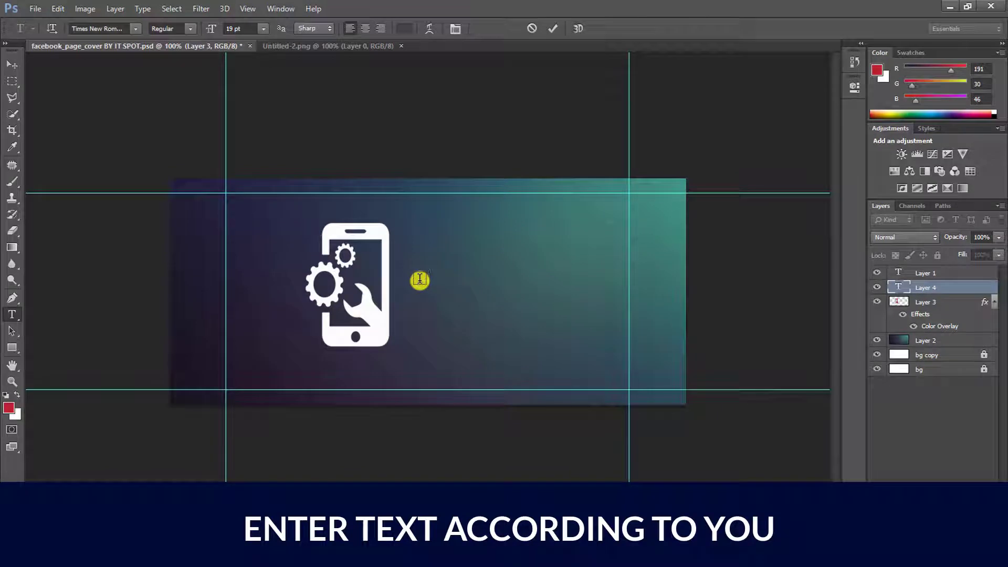
{"action": "left_click", "coordinate": [400, 29]}
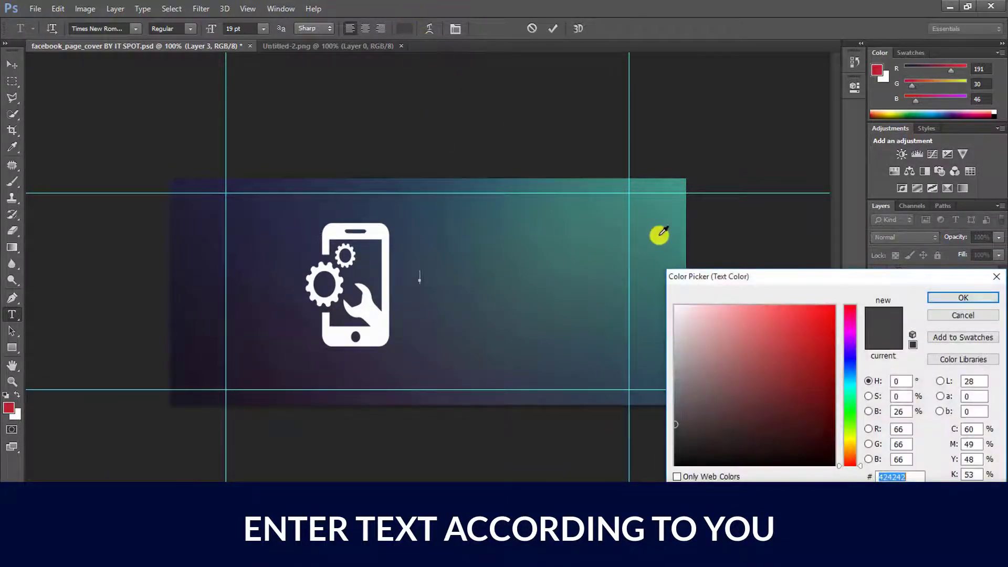
{"action": "left_click", "coordinate": [675, 306]}
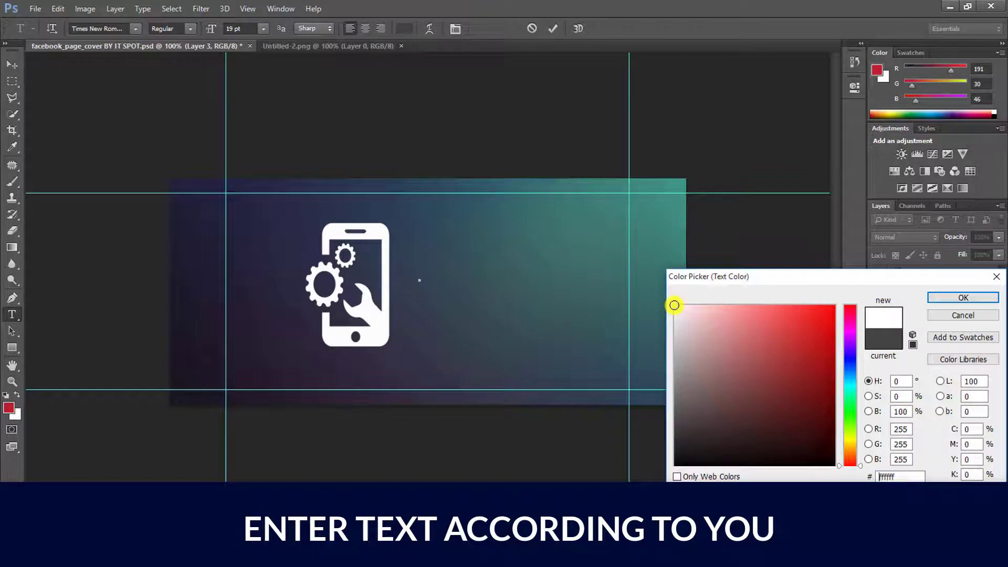
{"action": "left_click", "coordinate": [943, 298]}
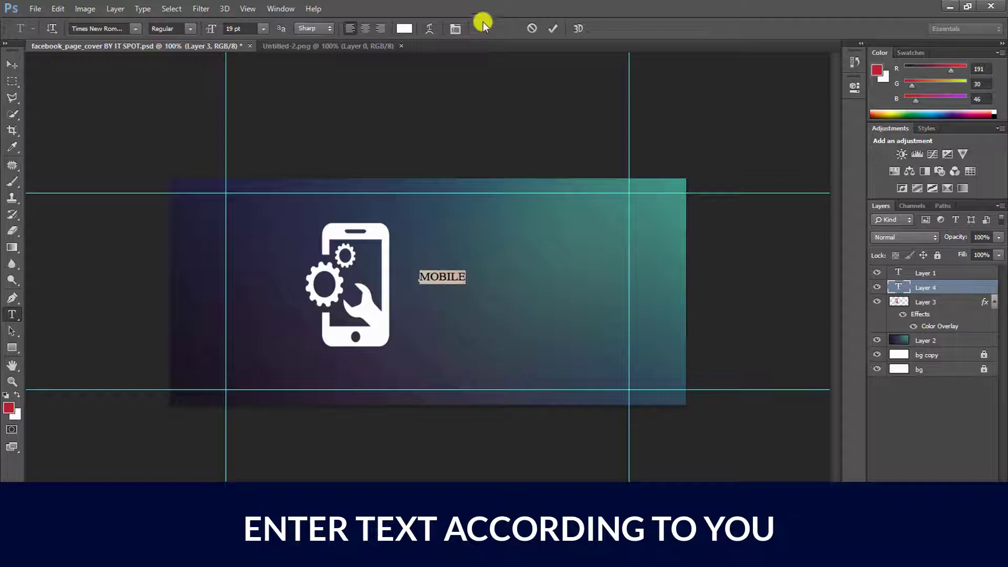
Step: Set the MOBILE text to the Tw Cen MT Condensed Extra Bold font at 72 pt
{"action": "left_click", "coordinate": [135, 29]}
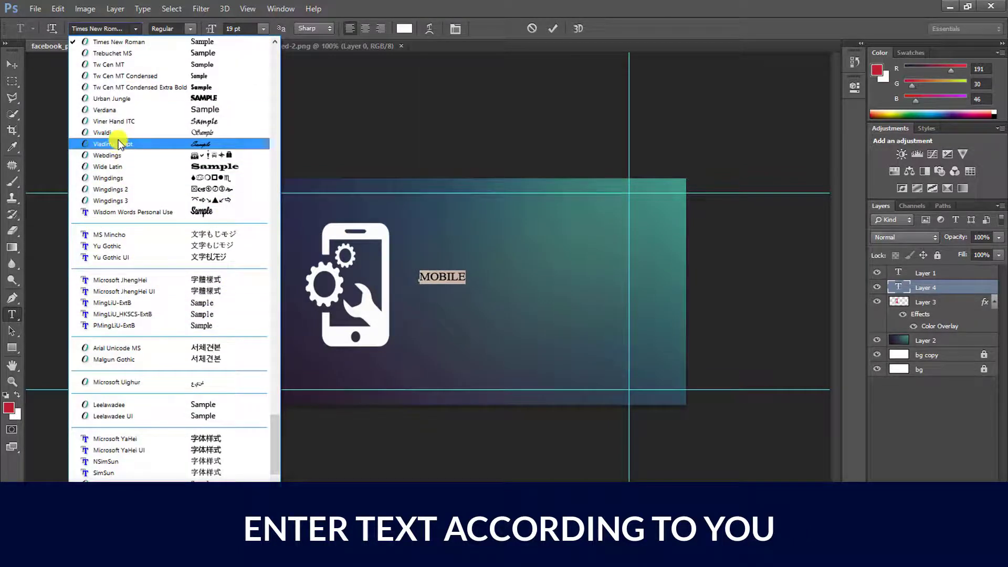
{"action": "left_click", "coordinate": [117, 86]}
{"action": "left_click", "coordinate": [260, 28]}
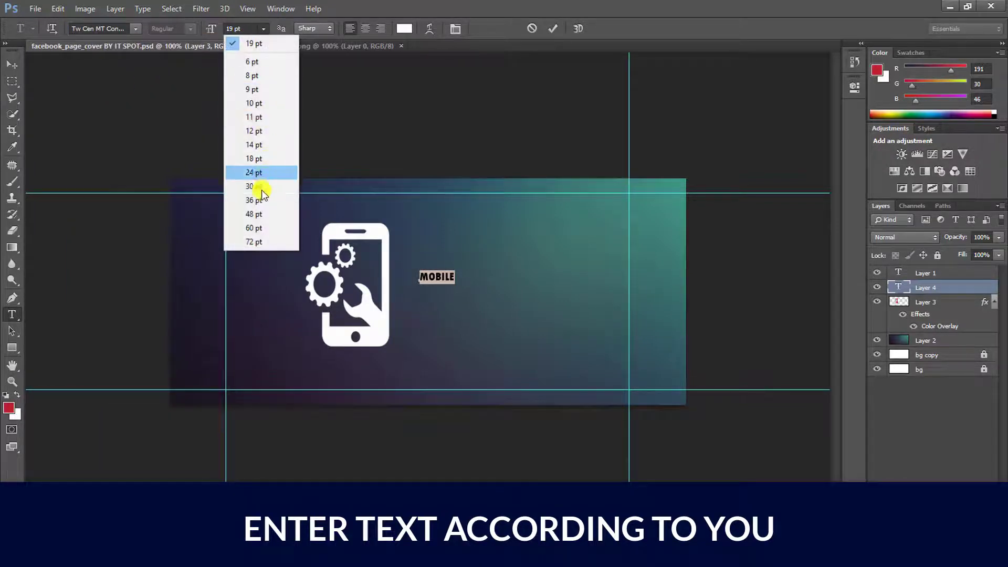
{"action": "left_click", "coordinate": [254, 244]}
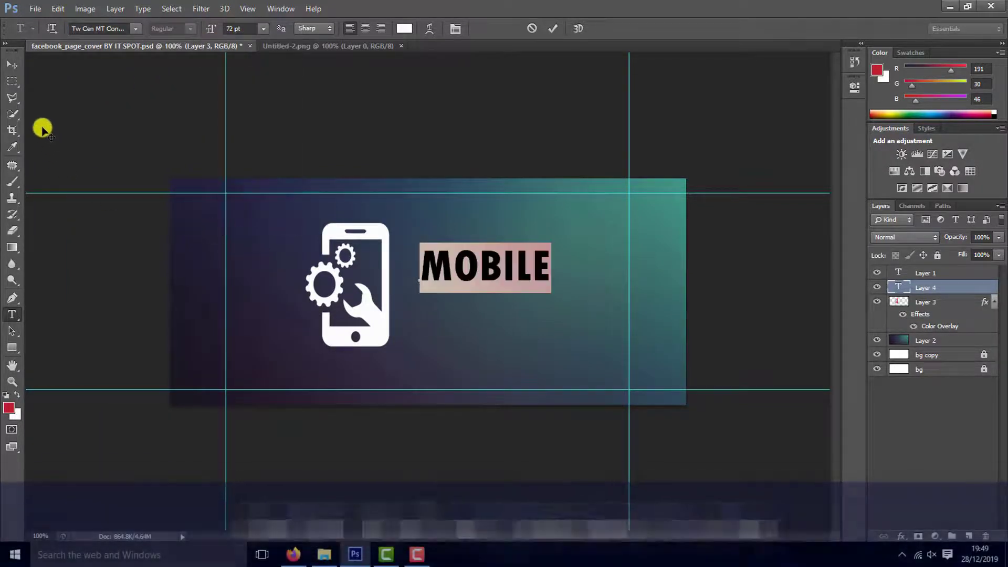
Step: Nudge the MOBILE text left until it sits close beside the phone logo
{"action": "left_click", "coordinate": [13, 65]}
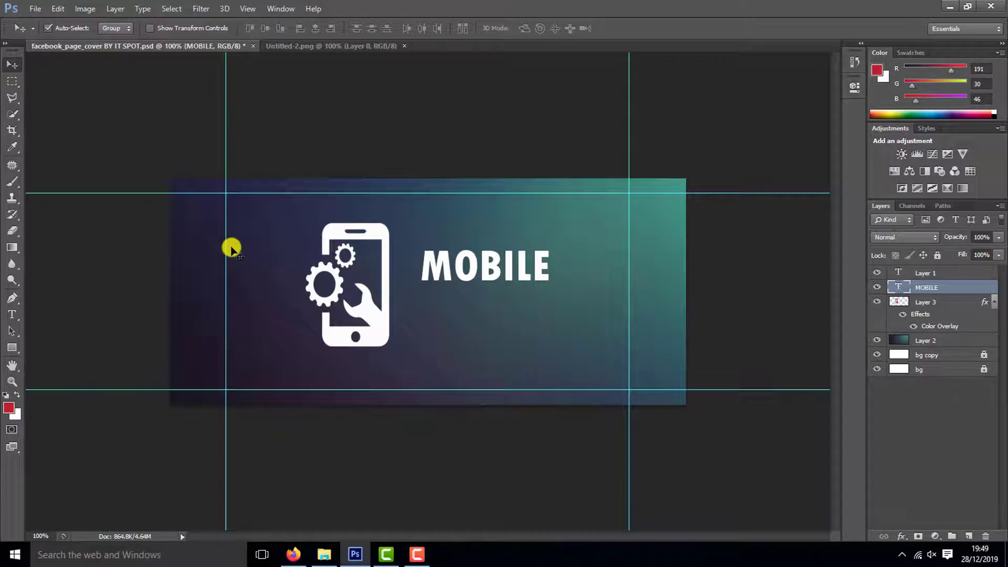
{"action": "key", "text": "Left"}
{"action": "key", "text": "Left"}
{"action": "key", "text": "Left"}
{"action": "key", "text": "Left"}
{"action": "key", "text": "Left"}
{"action": "key", "text": "Left"}
{"action": "key", "text": "Left"}
{"action": "key", "text": "Left"}
{"action": "key", "text": "Left"}
{"action": "key", "text": "Left"}
{"action": "key", "text": "Left"}
{"action": "key", "text": "Left"}
{"action": "key", "text": "Left"}
{"action": "key", "text": "Left"}
{"action": "key", "text": "Left"}
{"action": "key", "text": "Left"}
{"action": "key", "text": "Left"}
{"action": "key", "text": "Left"}
{"action": "key", "text": "Left"}
{"action": "key", "text": "Left"}
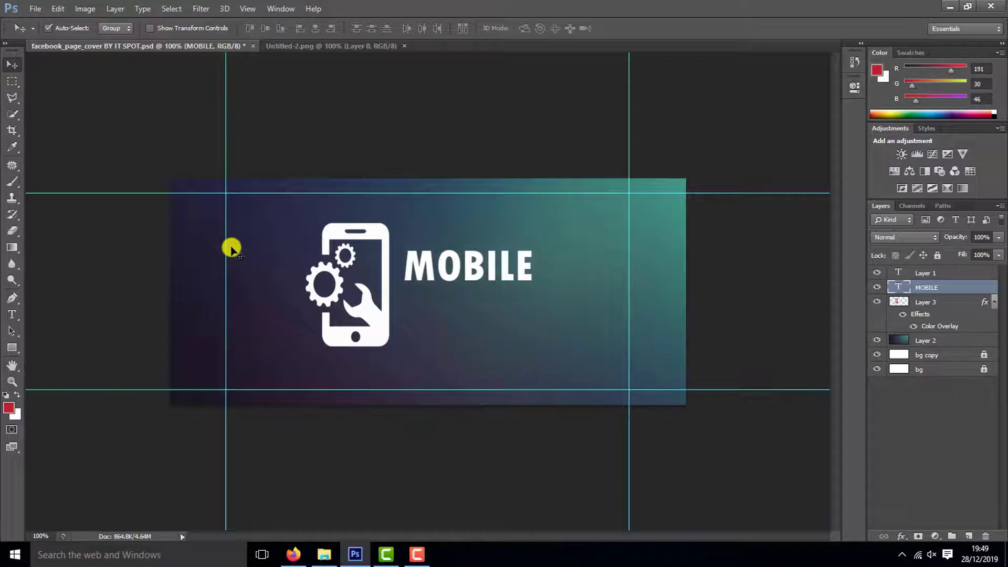
{"action": "key", "text": "Left"}
{"action": "key", "text": "Left"}
{"action": "key", "text": "Left"}
{"action": "key", "text": "Left"}
{"action": "key", "text": "Left"}
{"action": "key", "text": "Left"}
{"action": "key", "text": "Left"}
{"action": "key", "text": "Left"}
{"action": "key", "text": "Left"}
{"action": "key", "text": "Left"}
{"action": "key", "text": "Left"}
{"action": "key", "text": "Left"}
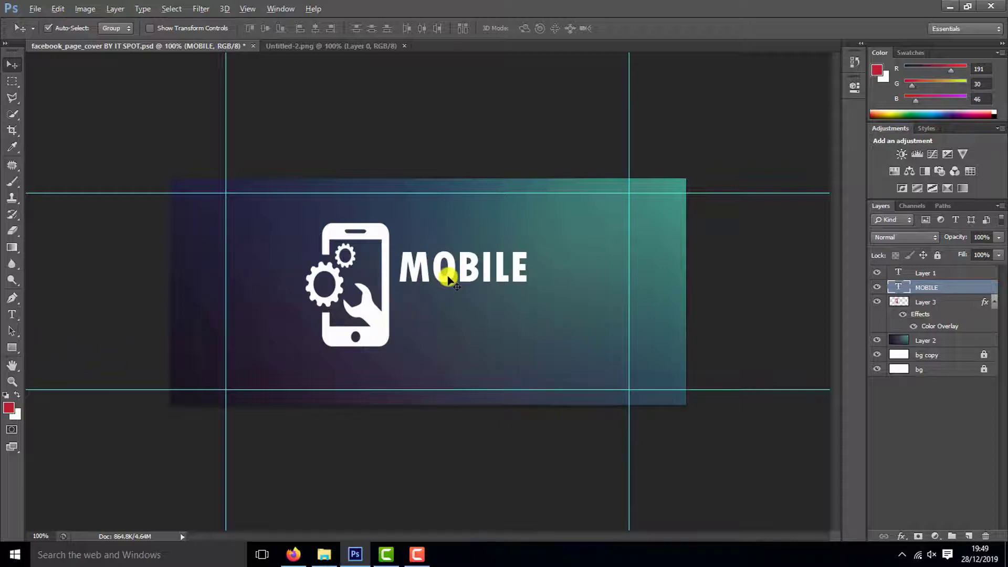
Step: Duplicate the MOBILE text and place the copy directly below the original, aligned with its left edge
{"action": "left_click_drag", "start_coordinate": [450, 281], "coordinate": [450, 284], "text": "alt"}
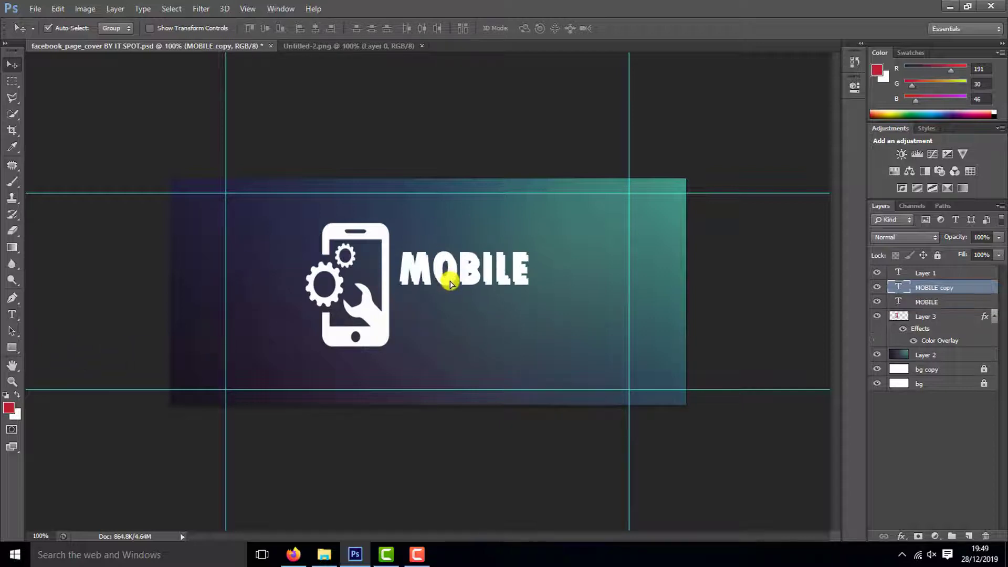
{"action": "key", "text": "Left"}
{"action": "key", "text": "Left"}
{"action": "key", "text": "Left"}
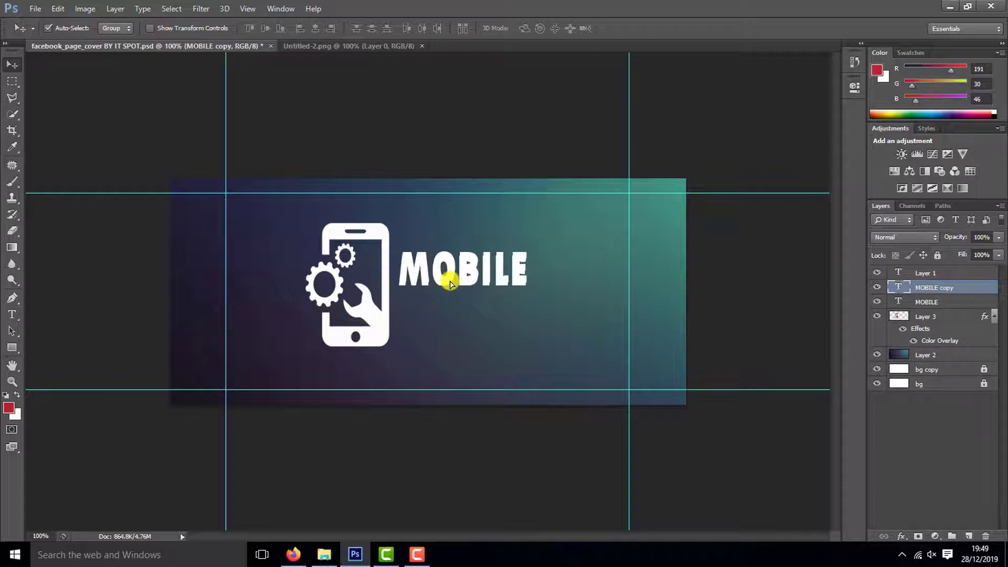
{"action": "key", "text": "Down"}
{"action": "key", "text": "Down"}
{"action": "key", "text": "Down"}
{"action": "key", "text": "Down"}
{"action": "key", "text": "Down"}
{"action": "key", "text": "Down"}
{"action": "key", "text": "Down"}
{"action": "key", "text": "Down"}
{"action": "key", "text": "Down"}
{"action": "key", "text": "Down"}
{"action": "key", "text": "Down"}
{"action": "key", "text": "Down"}
{"action": "key", "text": "Down"}
{"action": "key", "text": "Down"}
{"action": "key", "text": "Down"}
{"action": "key", "text": "Down"}
{"action": "key", "text": "Down"}
{"action": "key", "text": "Down"}
{"action": "key", "text": "Down"}
{"action": "key", "text": "Down"}
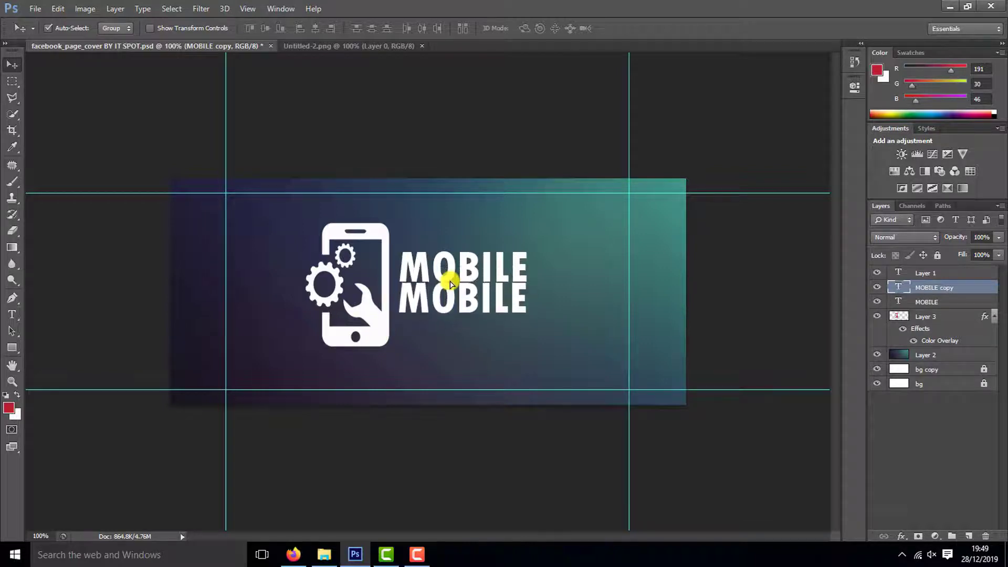
{"action": "key", "text": "Down"}
{"action": "key", "text": "Down"}
{"action": "key", "text": "Down"}
{"action": "key", "text": "Down"}
{"action": "key", "text": "Down"}
{"action": "key", "text": "Down"}
{"action": "key", "text": "Down"}
{"action": "key", "text": "Down"}
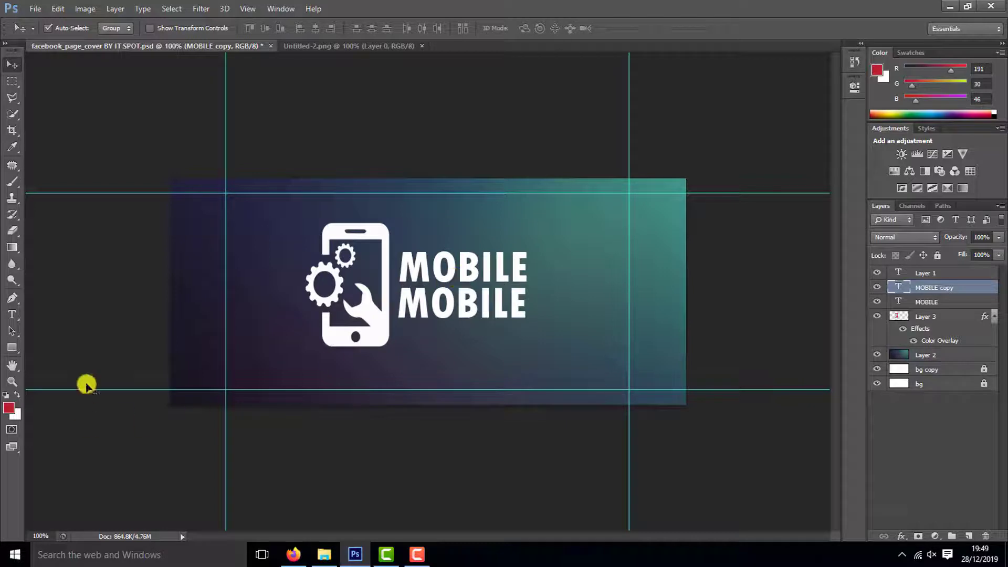
Step: Replace the wording of the lower MOBILE copy with "SOLUTION"
{"action": "double_click", "coordinate": [402, 305]}
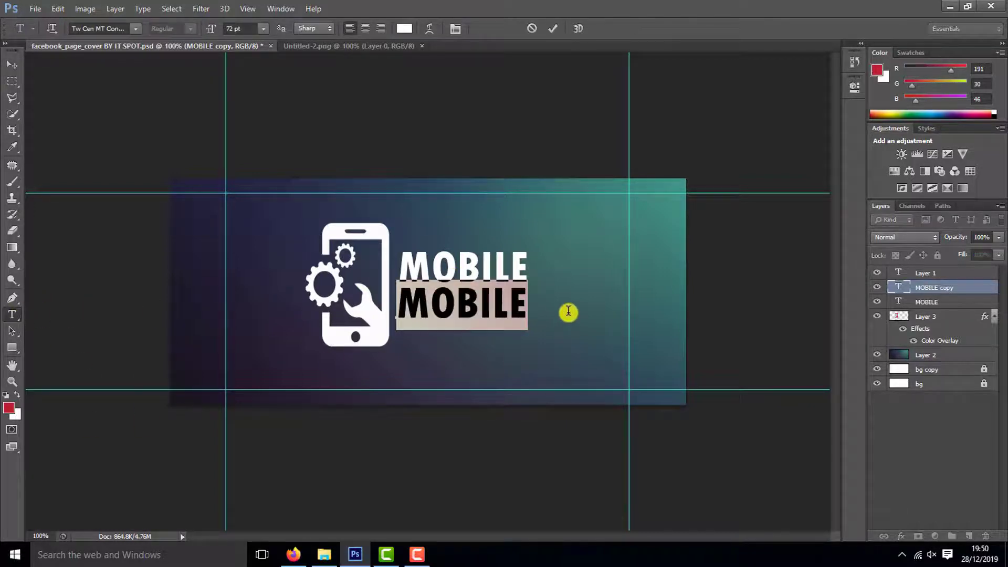
{"action": "type", "text": "SOLU"}
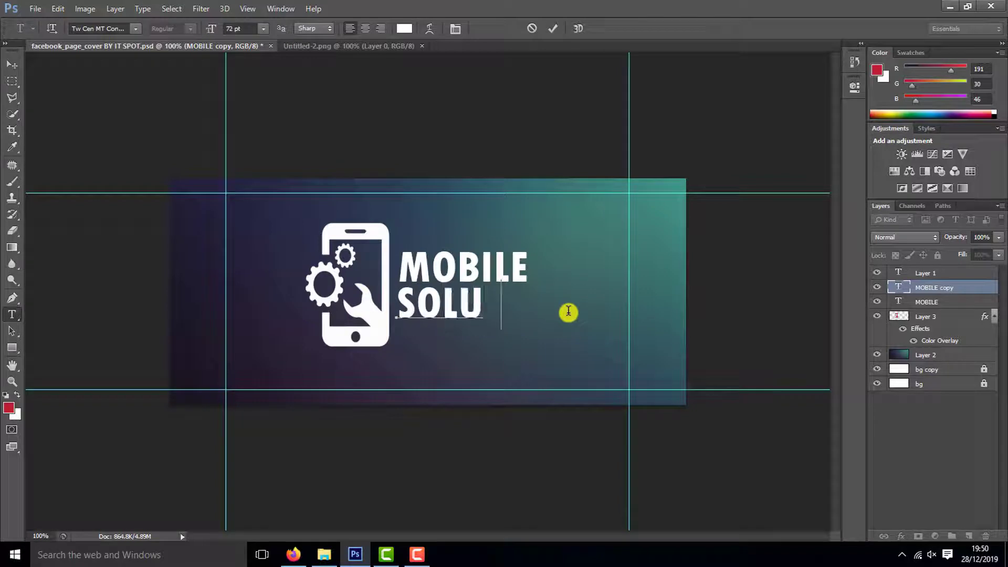
{"action": "type", "text": "TION"}
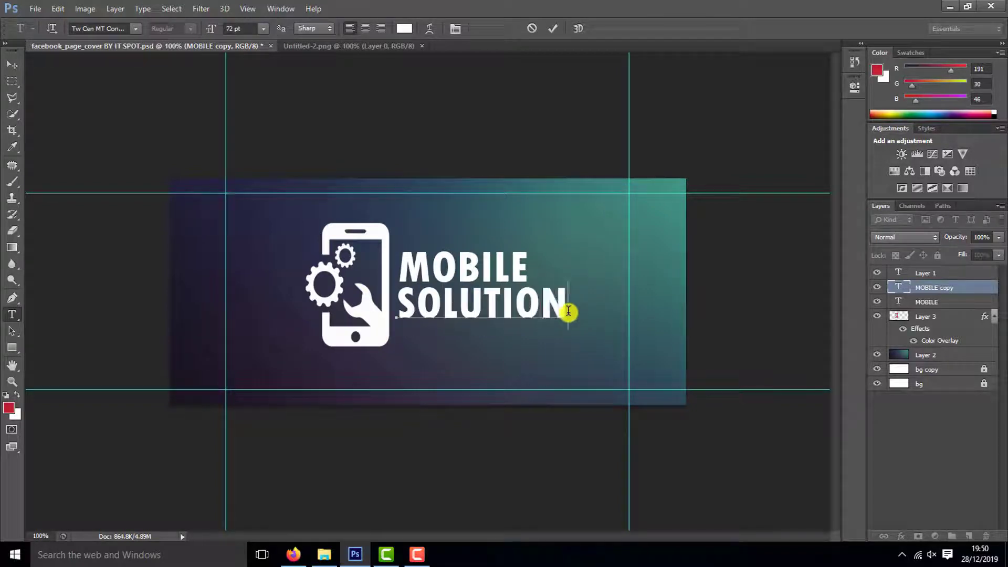
{"action": "left_click", "coordinate": [13, 62]}
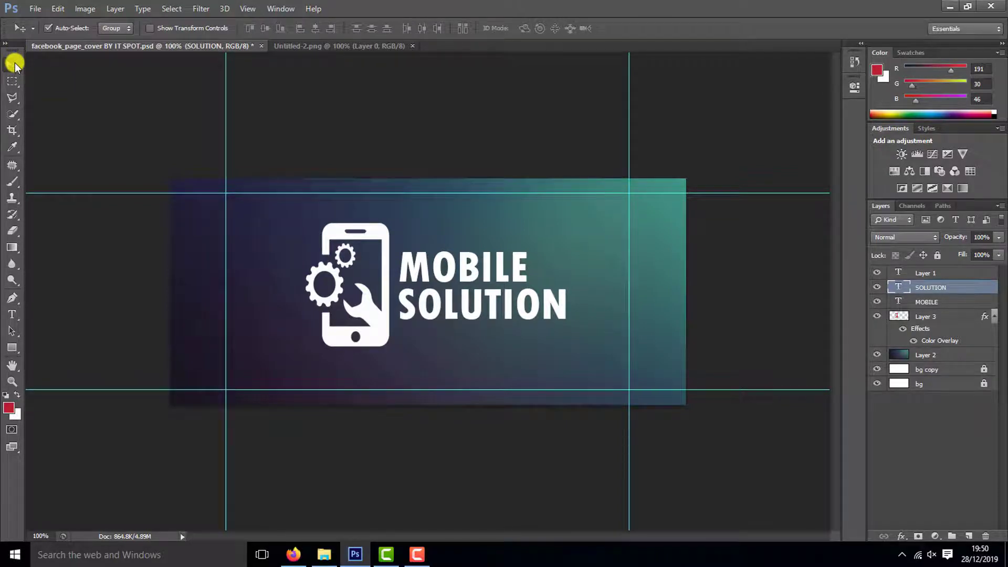
Step: Draw a thin white rectangle about 290 × 3 px as an underline beneath SOLUTION and nudge it slightly down
{"action": "left_click_drag", "start_coordinate": [21, 349], "coordinate": [63, 343]}
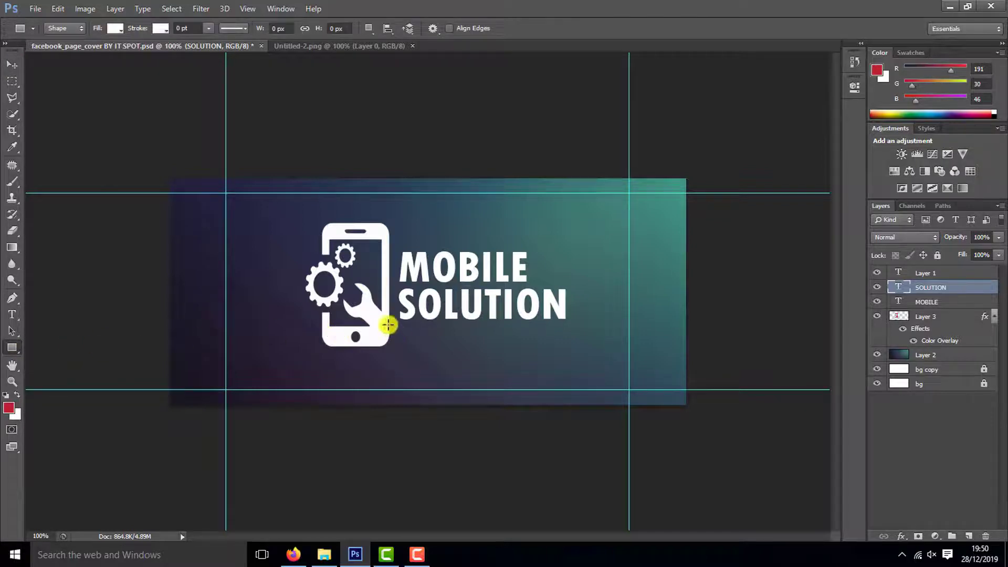
{"action": "left_click_drag", "start_coordinate": [389, 325], "coordinate": [570, 323]}
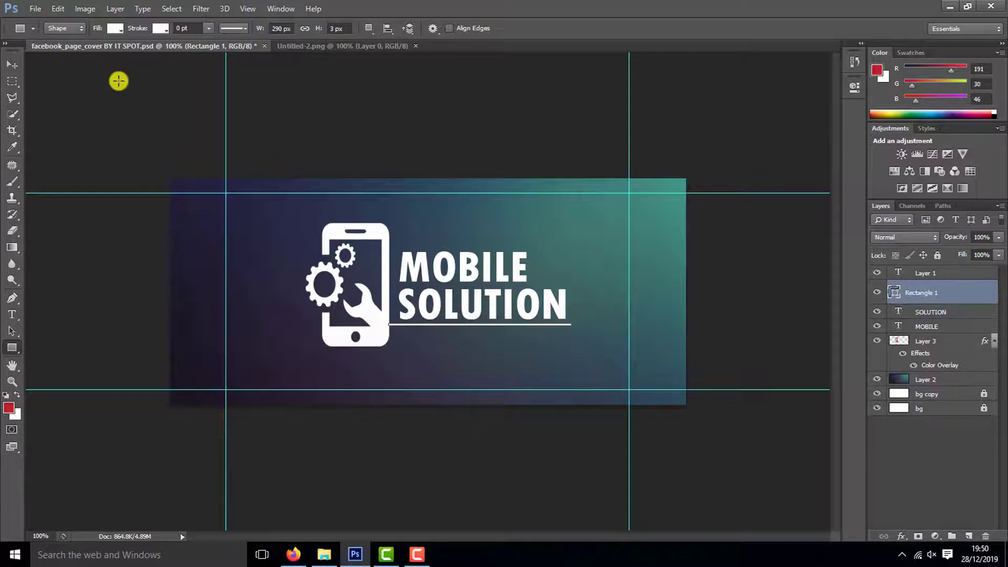
{"action": "left_click", "coordinate": [16, 66]}
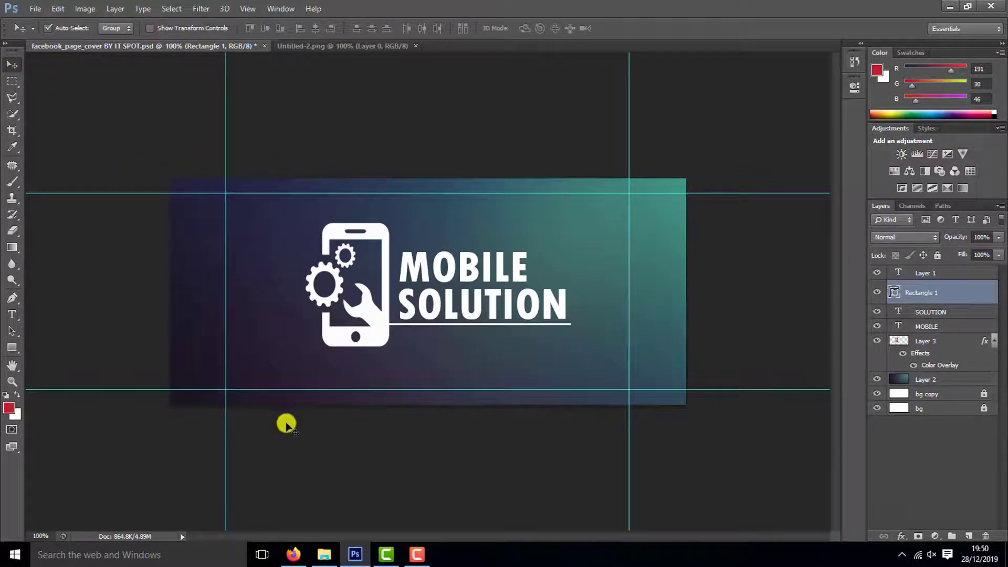
{"action": "key", "text": "Down"}
{"action": "key", "text": "Down"}
{"action": "key", "text": "Down"}
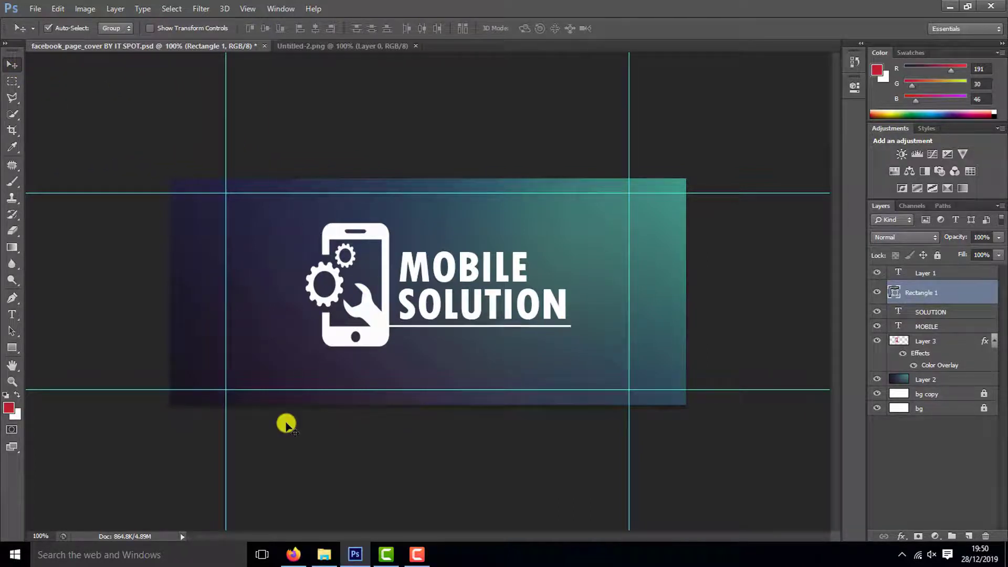
Step: Add the tagline text "MORE THAN YOUR EXPECTITION" below the underline
{"action": "left_click", "coordinate": [12, 315]}
{"action": "left_click", "coordinate": [328, 370]}
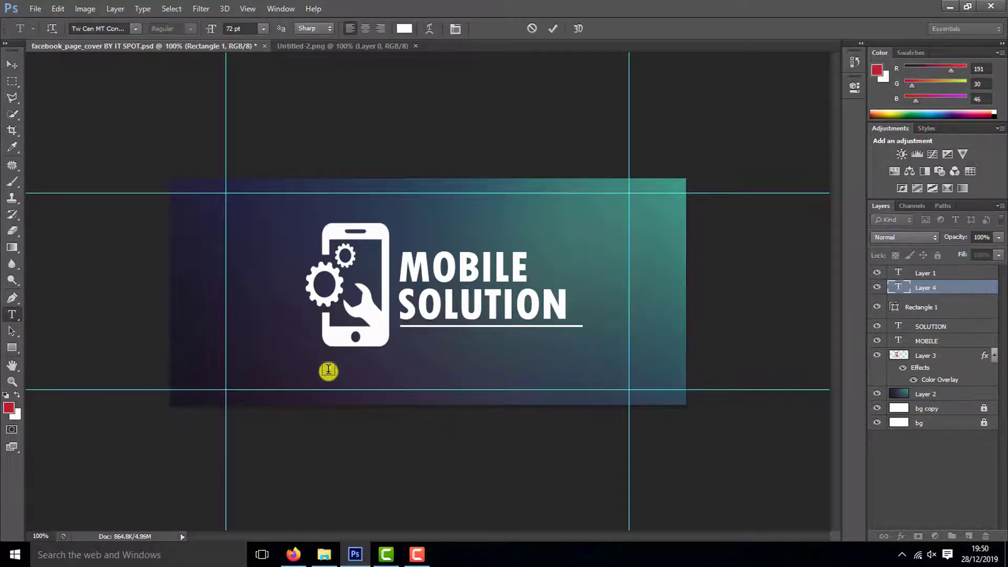
{"action": "type", "text": "MOR"}
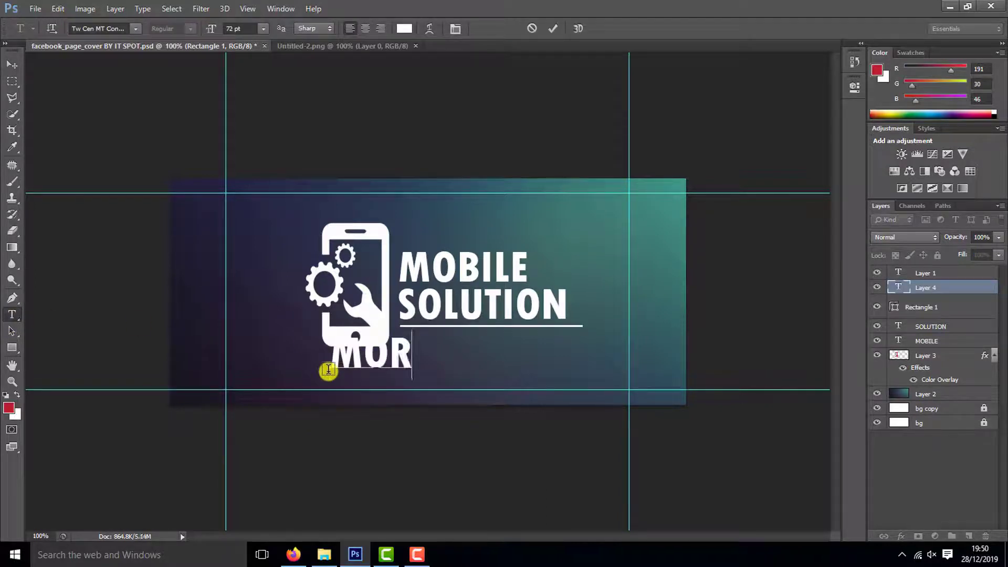
{"action": "type", "text": "E THAN"}
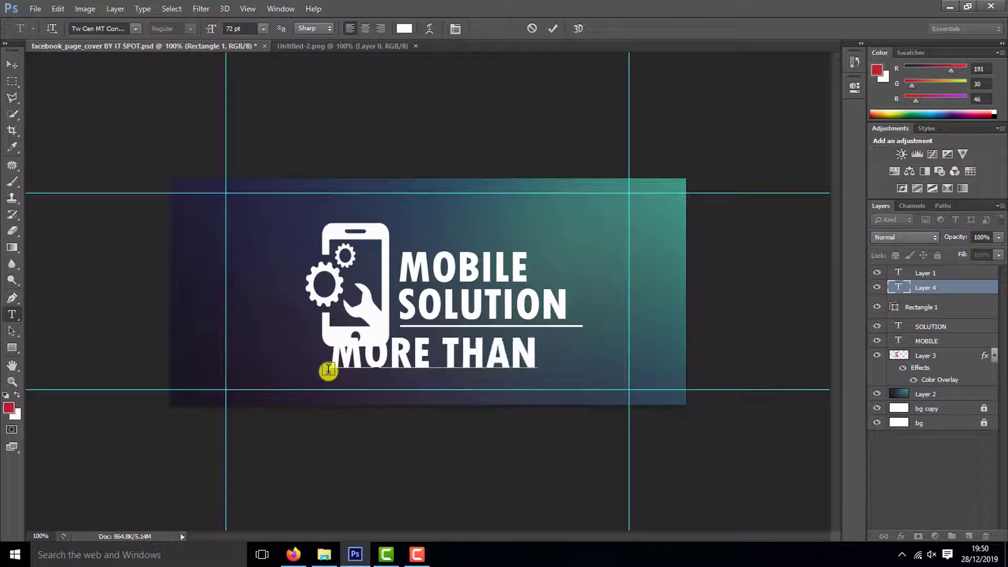
{"action": "type", "text": " YOUR EX"}
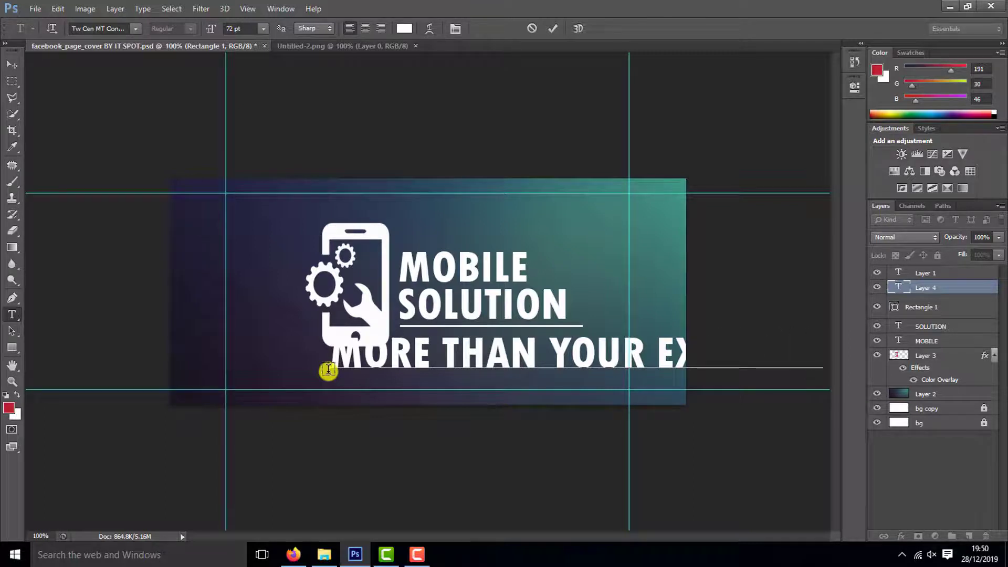
Step: Set the whole tagline to the Calibri font in Bold style
{"action": "key", "text": "ctrl"}
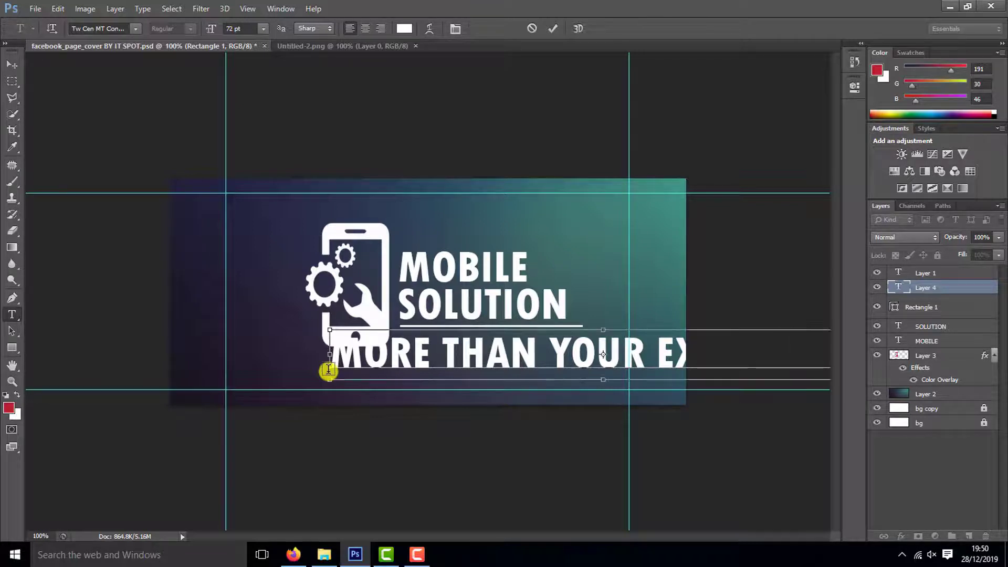
{"action": "key", "text": "ctrl+a"}
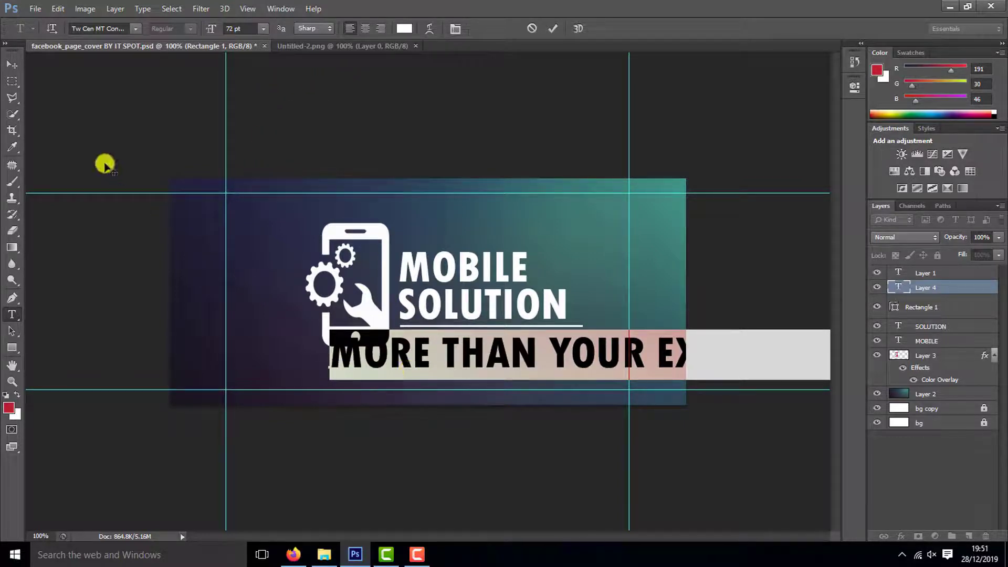
{"action": "left_click", "coordinate": [130, 31]}
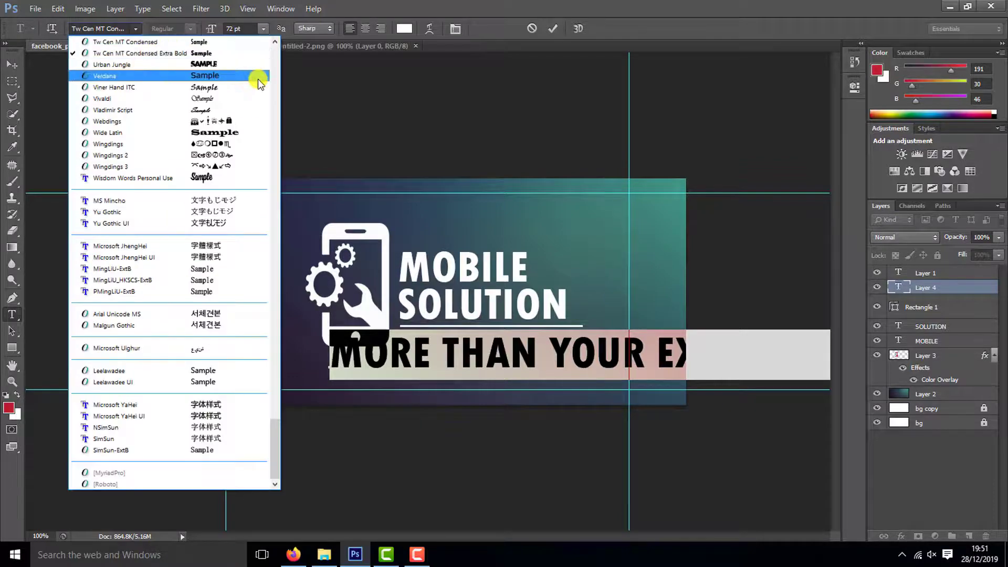
{"action": "scroll", "coordinate": [273, 76], "scroll_direction": "up", "scroll_amount": 5}
{"action": "left_click", "coordinate": [275, 71]}
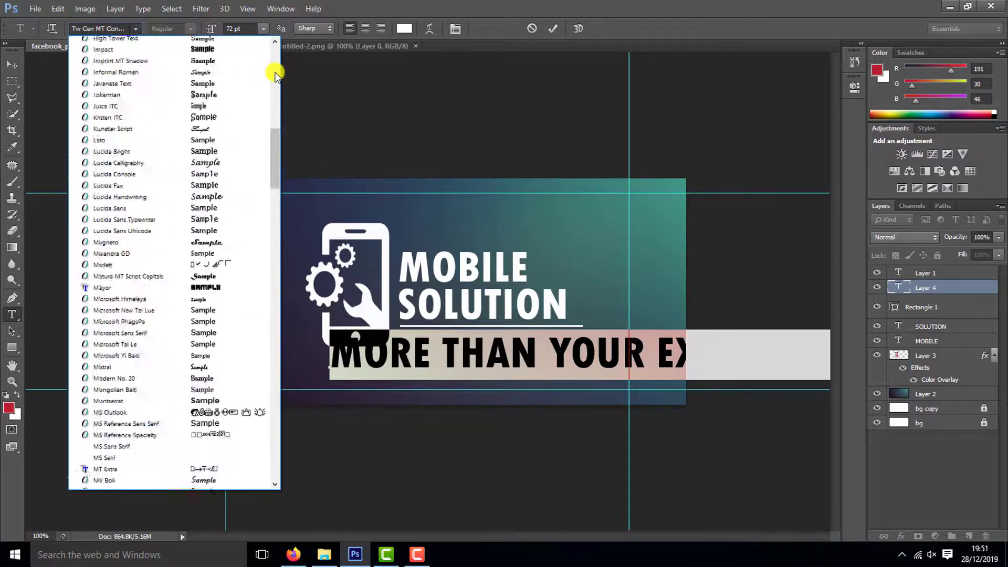
{"action": "left_click", "coordinate": [112, 98]}
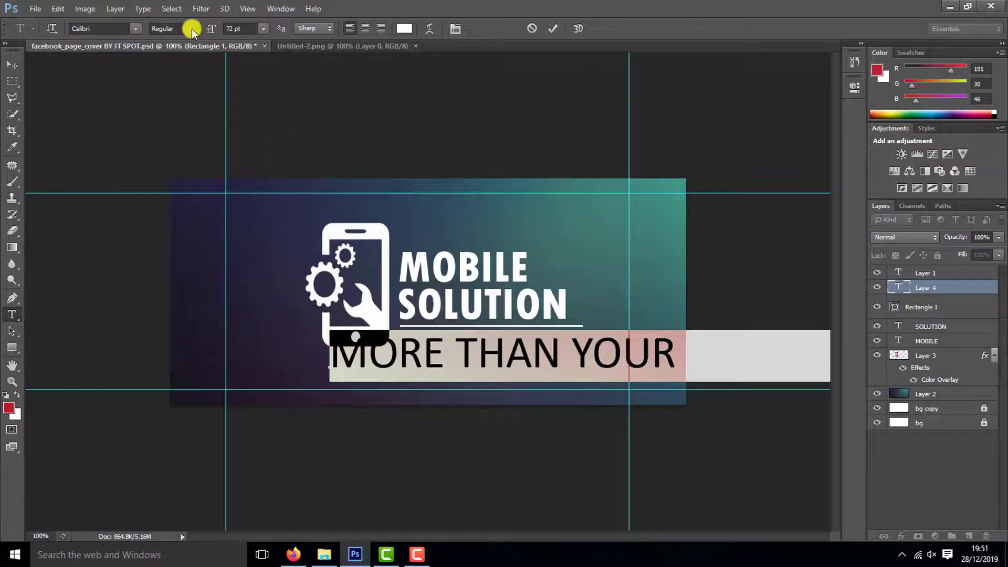
{"action": "left_click", "coordinate": [190, 29]}
{"action": "left_click", "coordinate": [178, 82]}
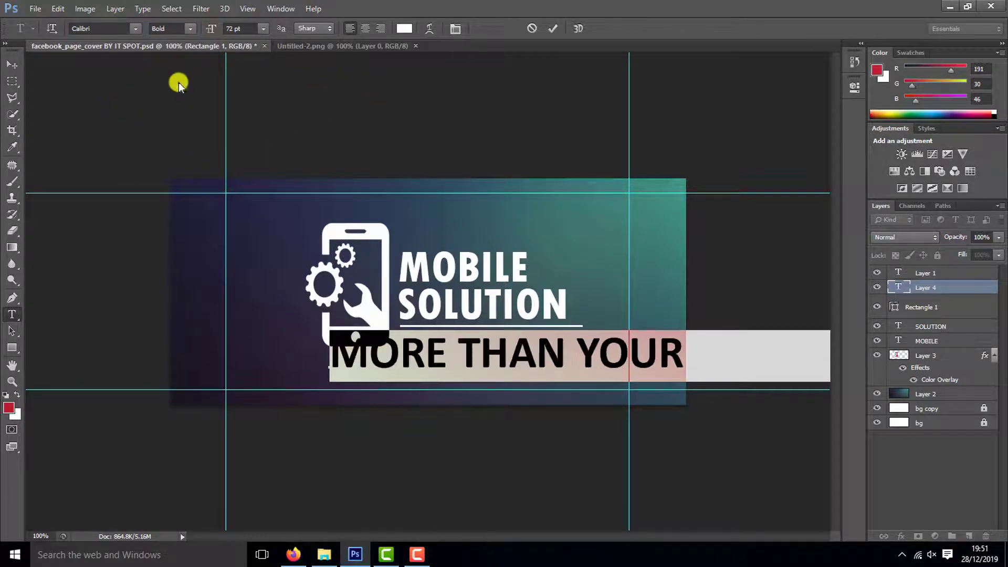
{"action": "left_click", "coordinate": [15, 67]}
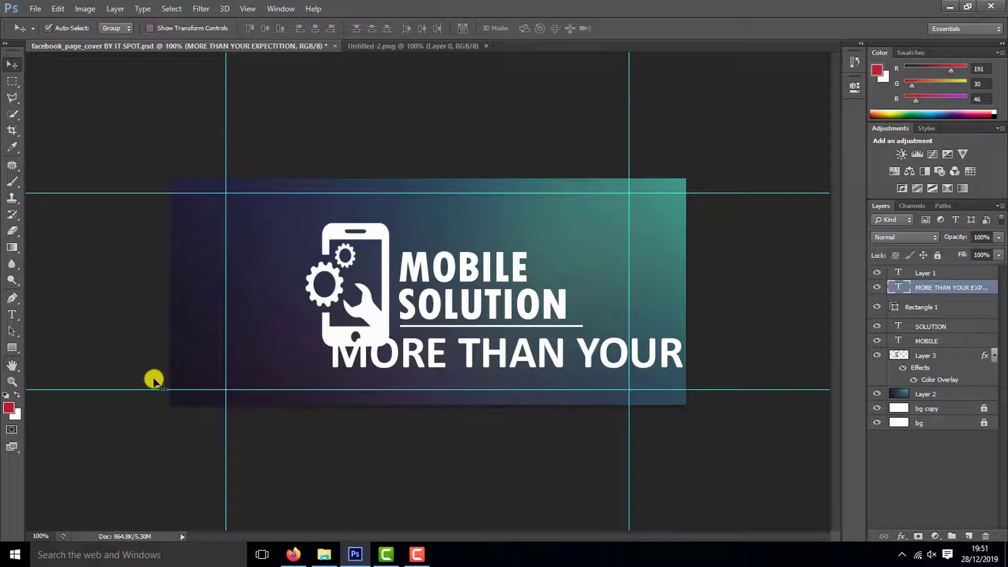
Step: Scale the tagline down to about 34% and position it just below the underline
{"action": "key", "text": "ctrl+t"}
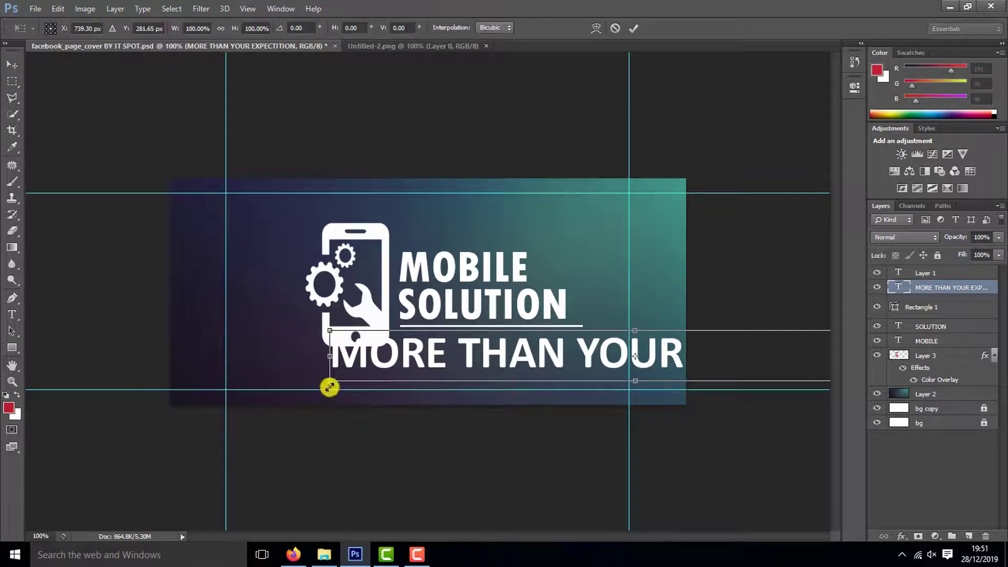
{"action": "left_click_drag", "start_coordinate": [330, 383], "coordinate": [665, 281]}
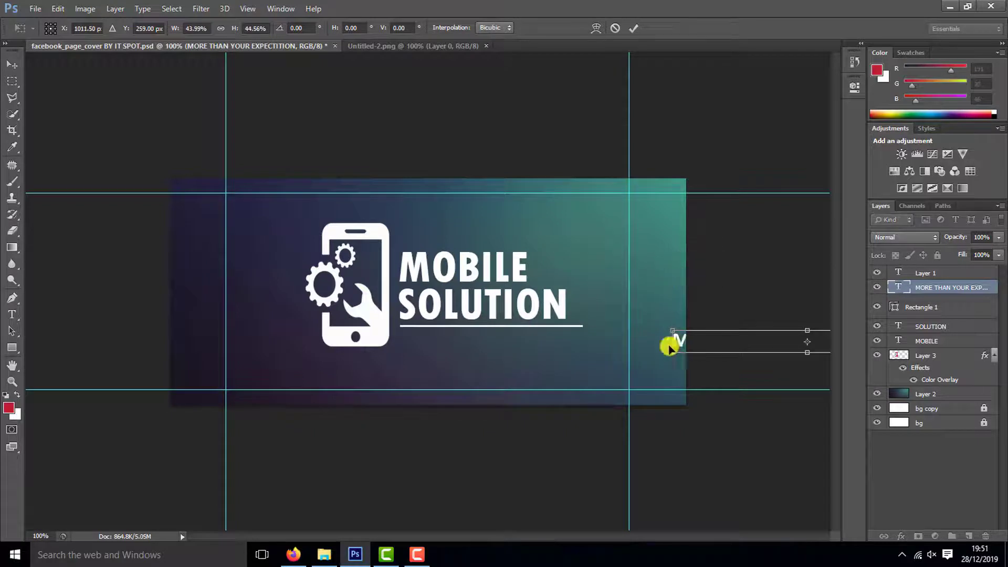
{"action": "left_click_drag", "start_coordinate": [669, 348], "coordinate": [414, 352]}
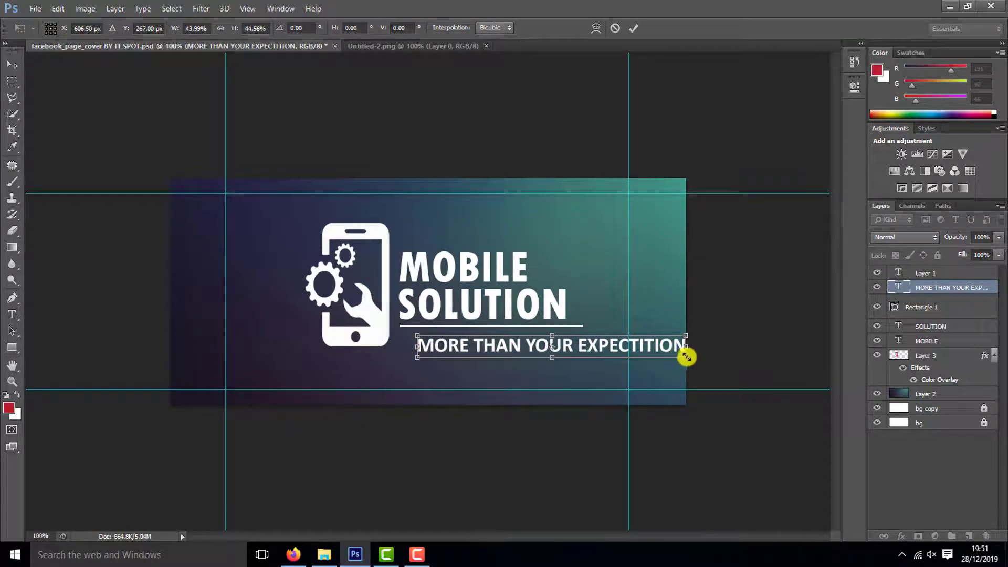
{"action": "left_click_drag", "start_coordinate": [686, 357], "coordinate": [623, 343]}
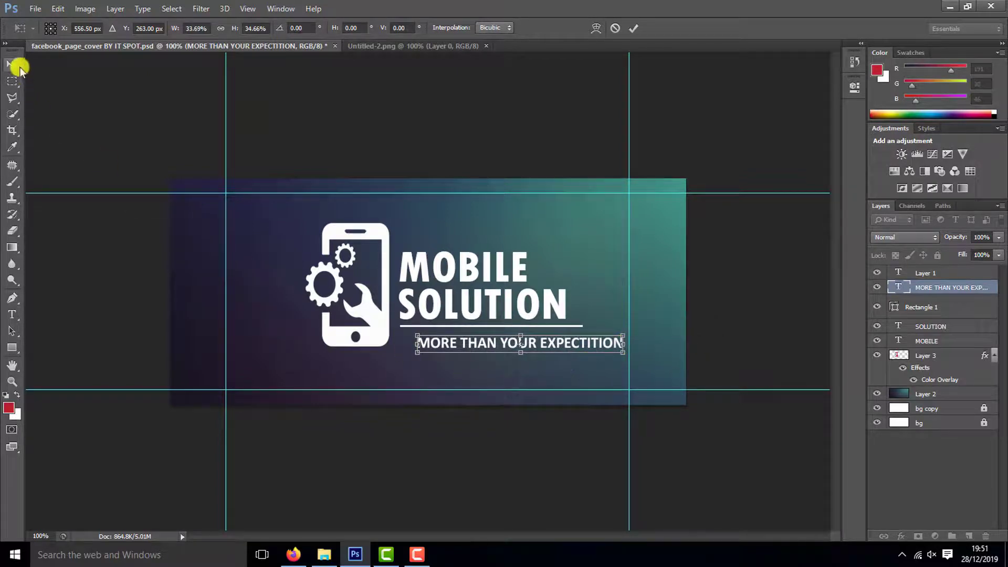
{"action": "left_click", "coordinate": [17, 66]}
{"action": "left_click", "coordinate": [465, 212]}
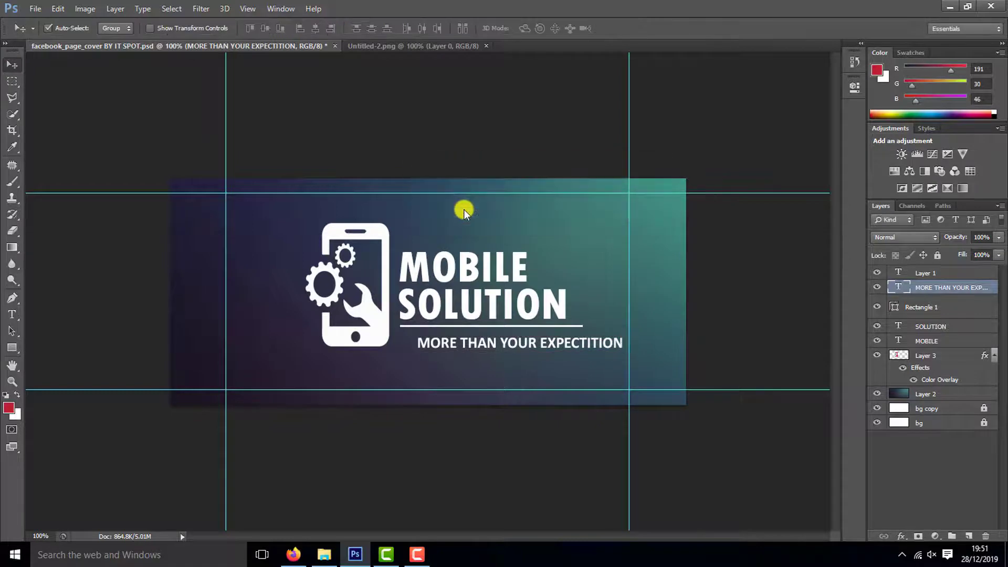
Step: Nudge the tagline left and up so it starts flush with the underline and sits close beneath it
{"action": "key", "text": "Left"}
{"action": "key", "text": "Left"}
{"action": "key", "text": "Left"}
{"action": "key", "text": "Left"}
{"action": "key", "text": "Left"}
{"action": "key", "text": "Left"}
{"action": "key", "text": "Left"}
{"action": "key", "text": "Left"}
{"action": "key", "text": "Left"}
{"action": "key", "text": "Left"}
{"action": "key", "text": "Left"}
{"action": "key", "text": "Left"}
{"action": "key", "text": "Left"}
{"action": "key", "text": "Left"}
{"action": "key", "text": "Left"}
{"action": "key", "text": "Left"}
{"action": "key", "text": "Left"}
{"action": "key", "text": "Left"}
{"action": "key", "text": "Left"}
{"action": "key", "text": "Left"}
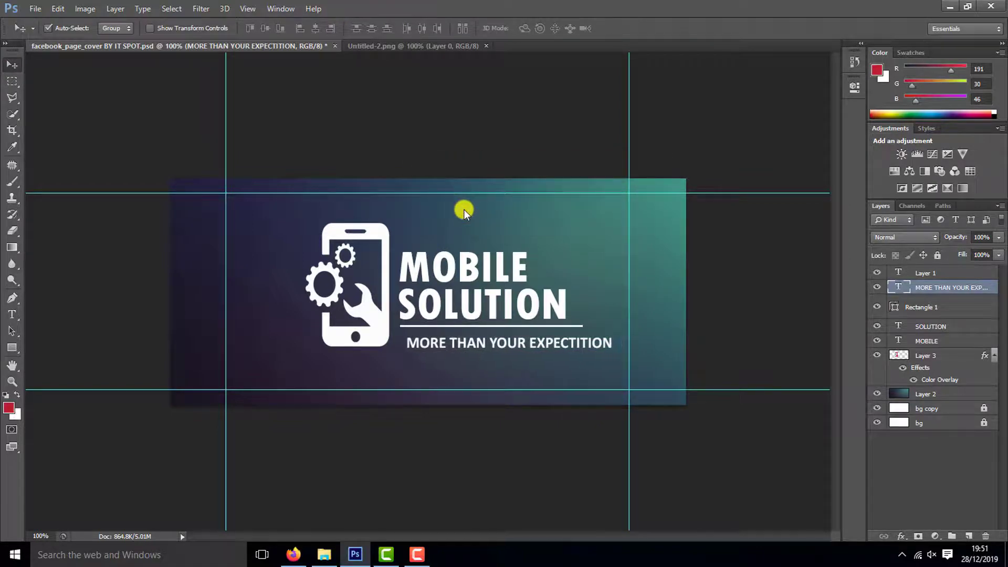
{"action": "key", "text": "Up"}
{"action": "key", "text": "Up"}
{"action": "key", "text": "Up"}
{"action": "key", "text": "Up"}
{"action": "key", "text": "Up"}
{"action": "key", "text": "Up"}
{"action": "key", "text": "Up"}
{"action": "key", "text": "Up"}
{"action": "key", "text": "Up"}
{"action": "key", "text": "Up"}
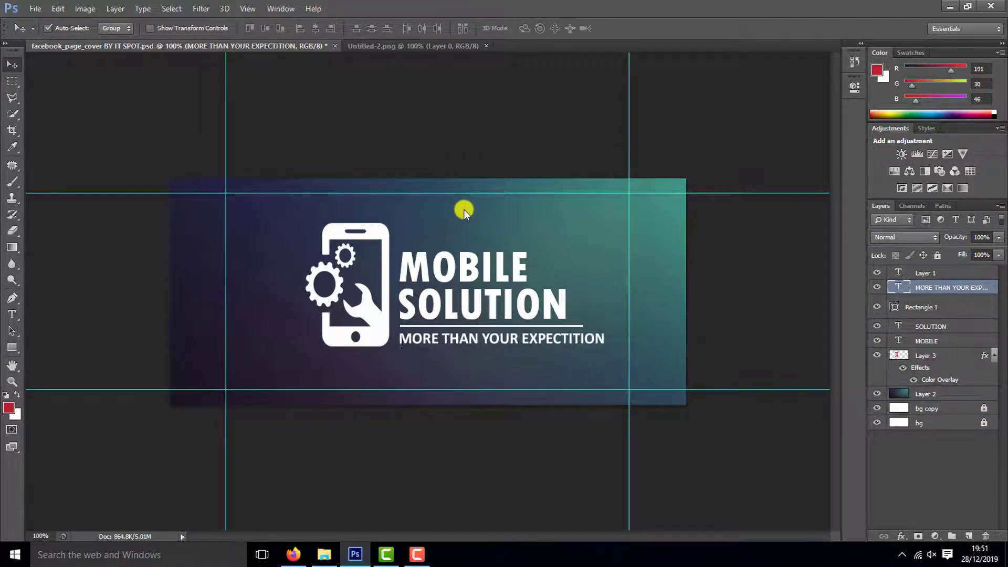
Step: Scale the tagline down to about 89% so its width matches the underline
{"action": "key", "text": "ctrl+t"}
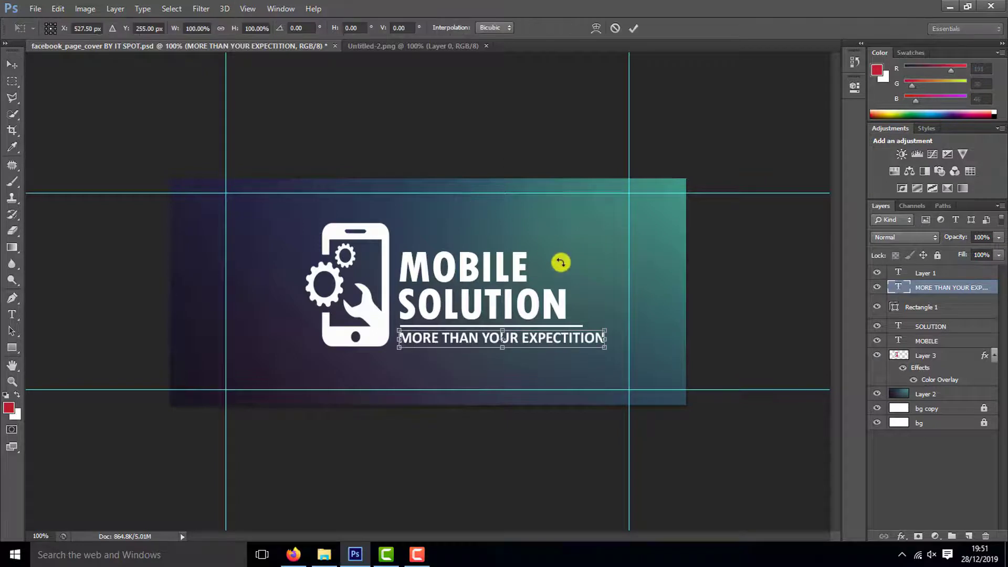
{"action": "left_click_drag", "start_coordinate": [604, 348], "coordinate": [581, 339]}
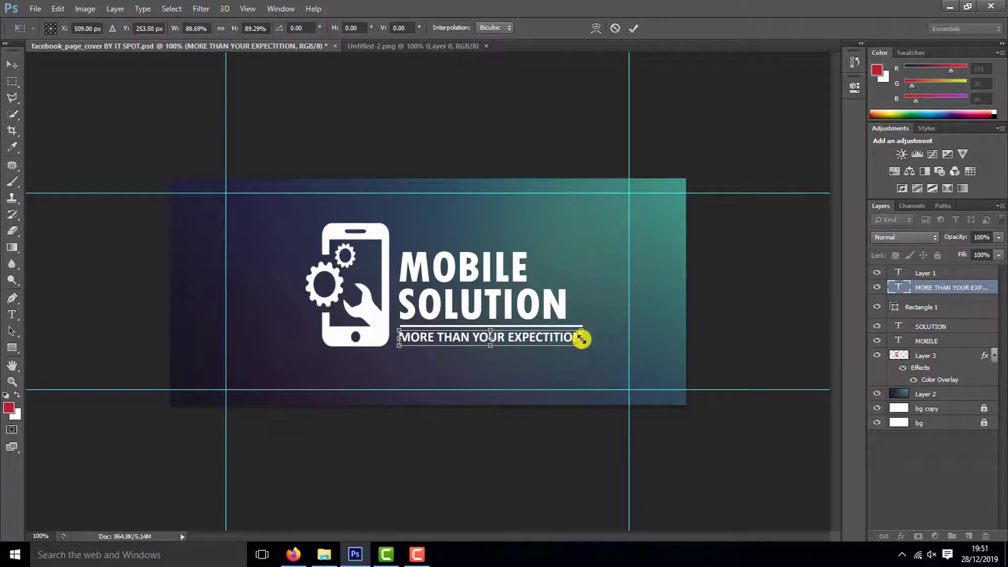